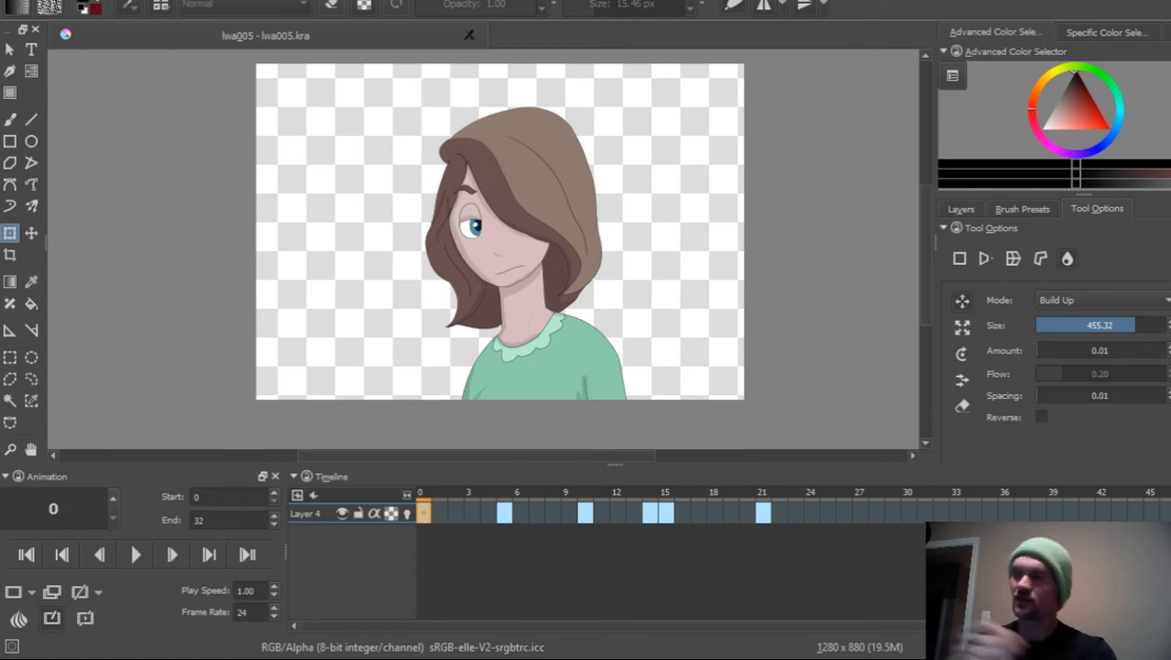
- Play the animation to review the character's head movement, and stop playback
{"action": "left_click", "coordinate": [137, 557]}
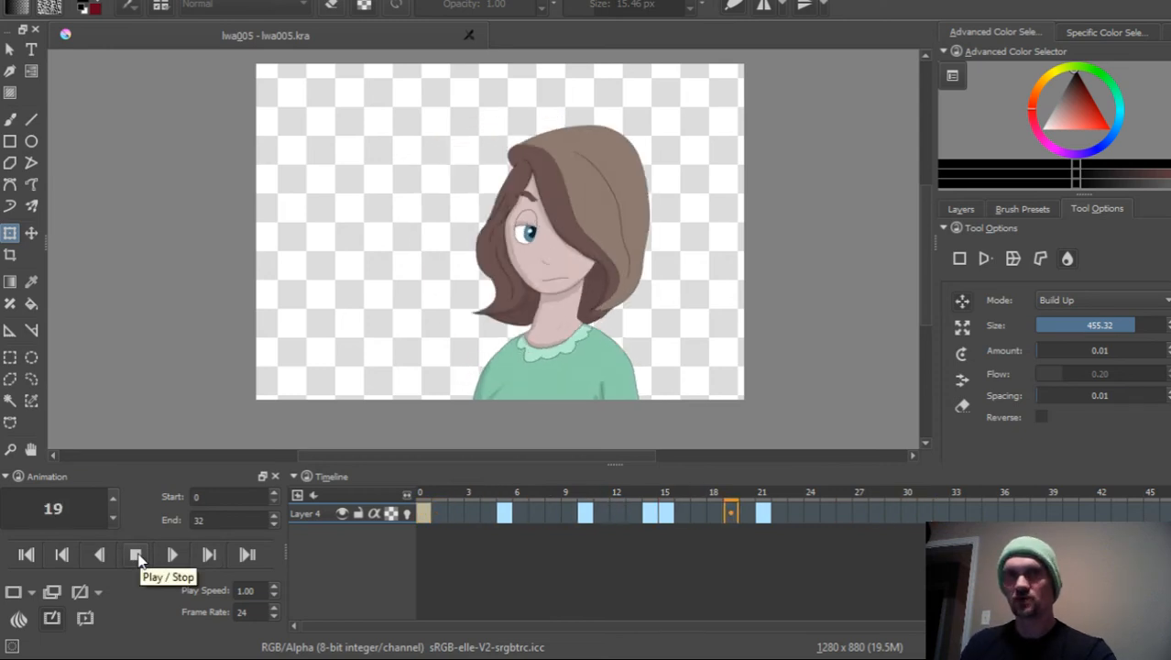
{"action": "left_click", "coordinate": [137, 555]}
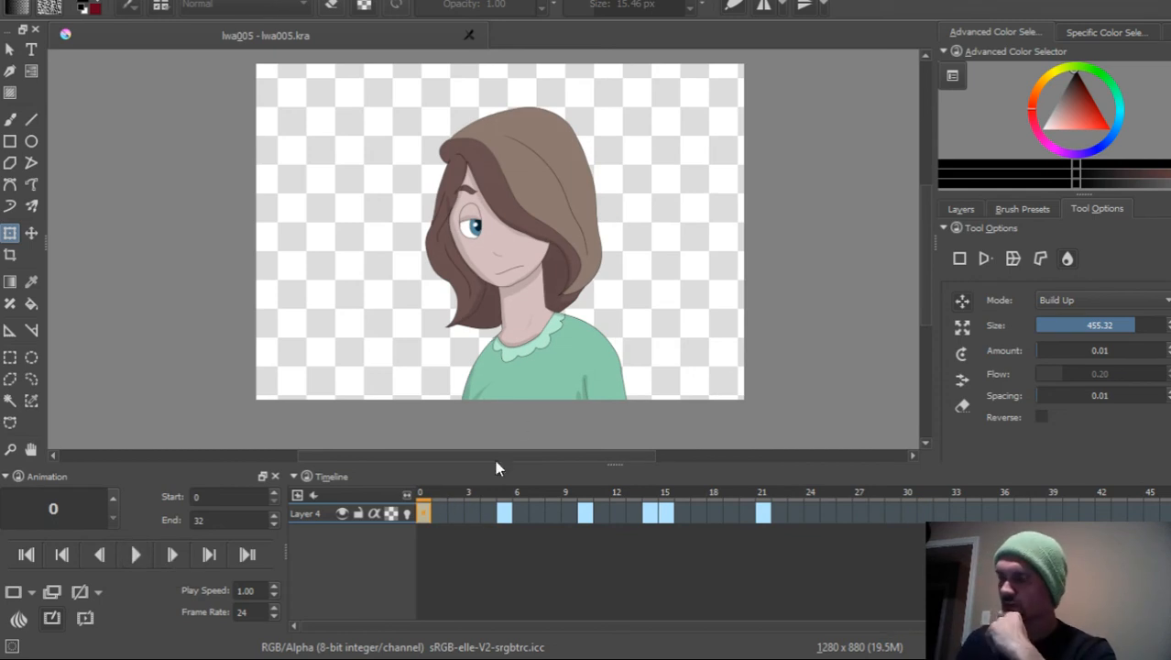
- Duplicate the first keyframe of Layer 4 at frame 2 and activate the Transform tool
{"action": "left_click", "coordinate": [29, 235]}
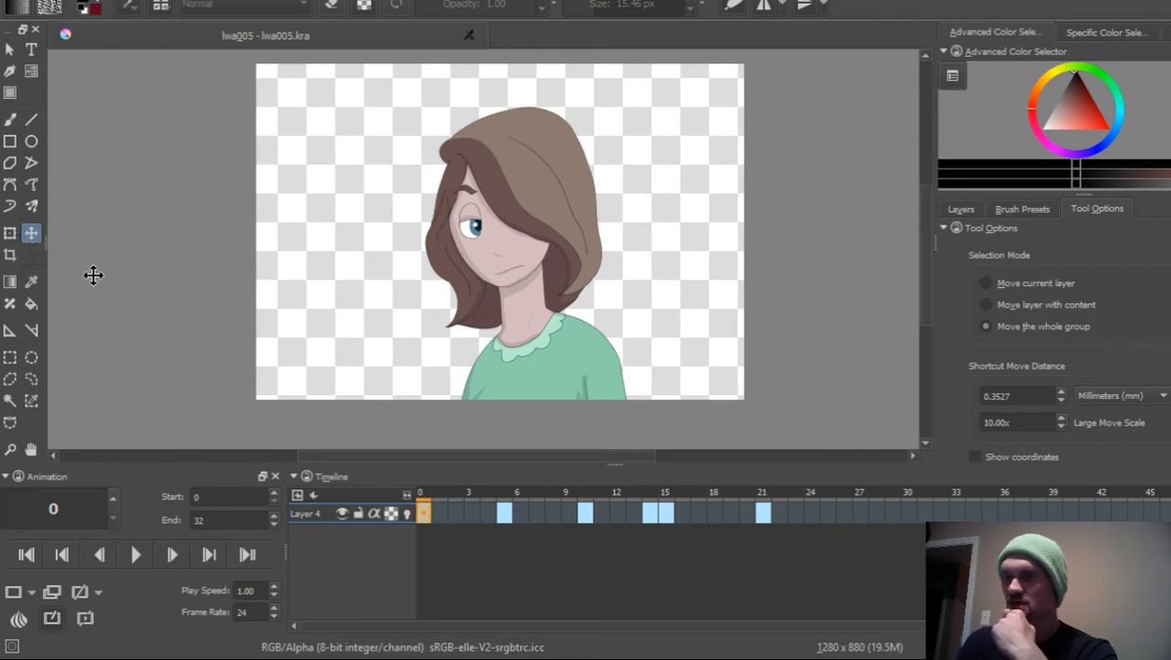
{"action": "left_click", "coordinate": [9, 235]}
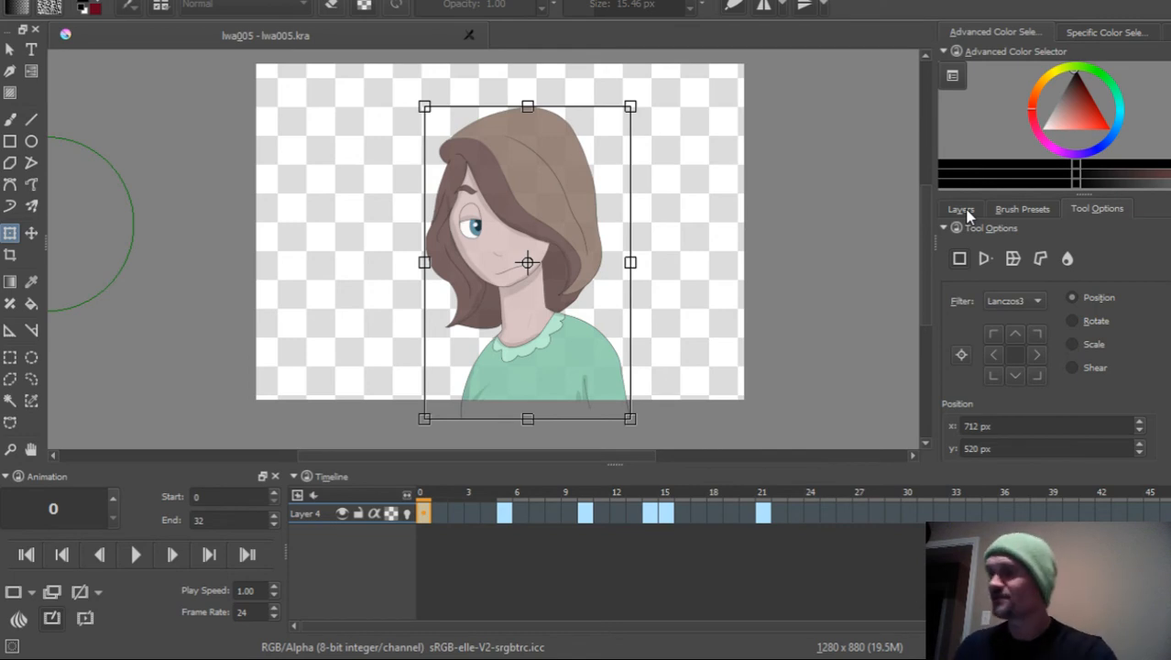
{"action": "left_click", "coordinate": [461, 517]}
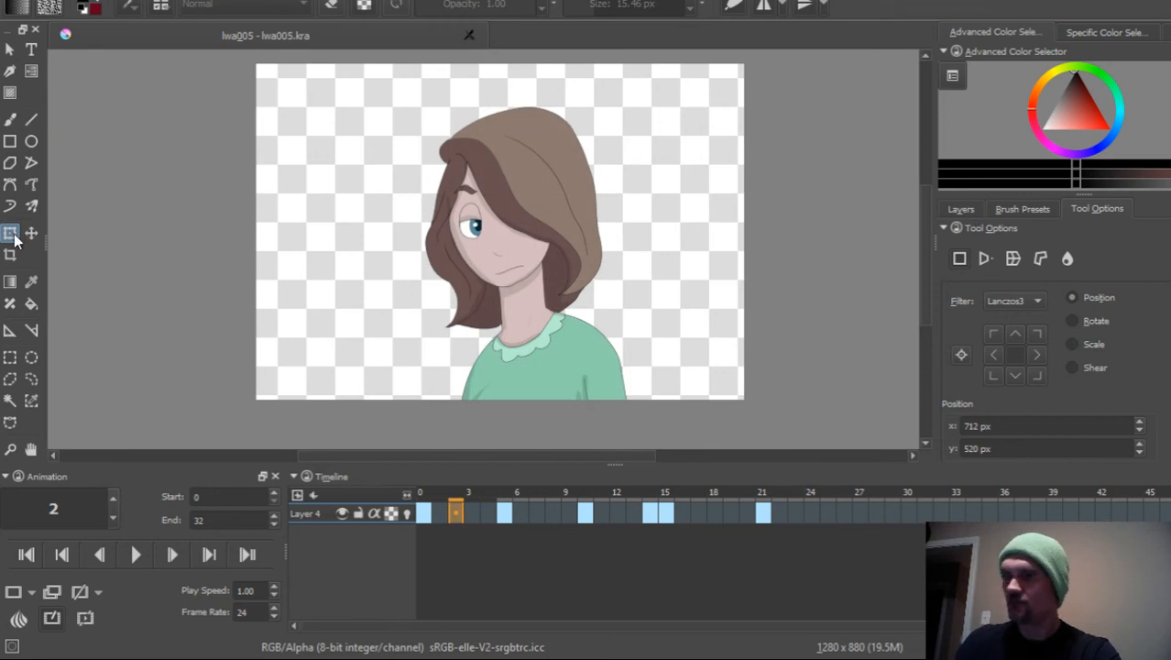
- Try resizing the character on frame 2 and shifting it sideways with a free transform, and cancel it
{"action": "left_click", "coordinate": [550, 250]}
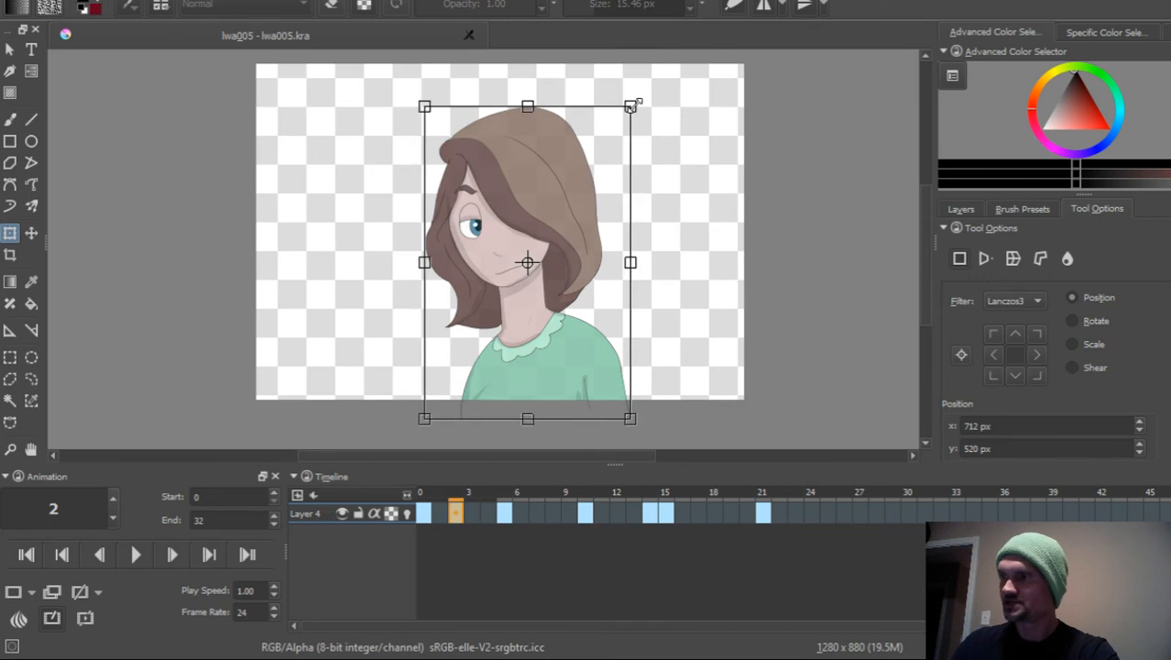
{"action": "left_click_drag", "start_coordinate": [632, 106], "coordinate": [649, 126]}
{"action": "left_click_drag", "start_coordinate": [593, 183], "coordinate": [527, 204]}
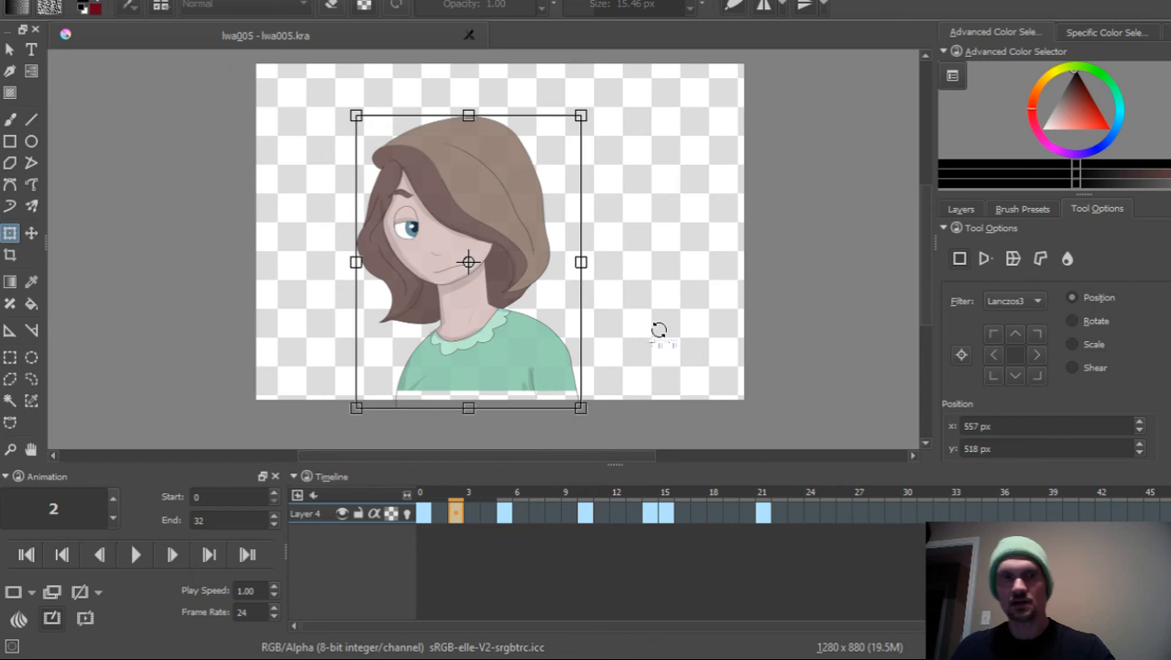
{"action": "key", "text": "Escape"}
- Tilt and skew the character on frame 2 with a free transform and apply it
{"action": "left_click", "coordinate": [553, 209]}
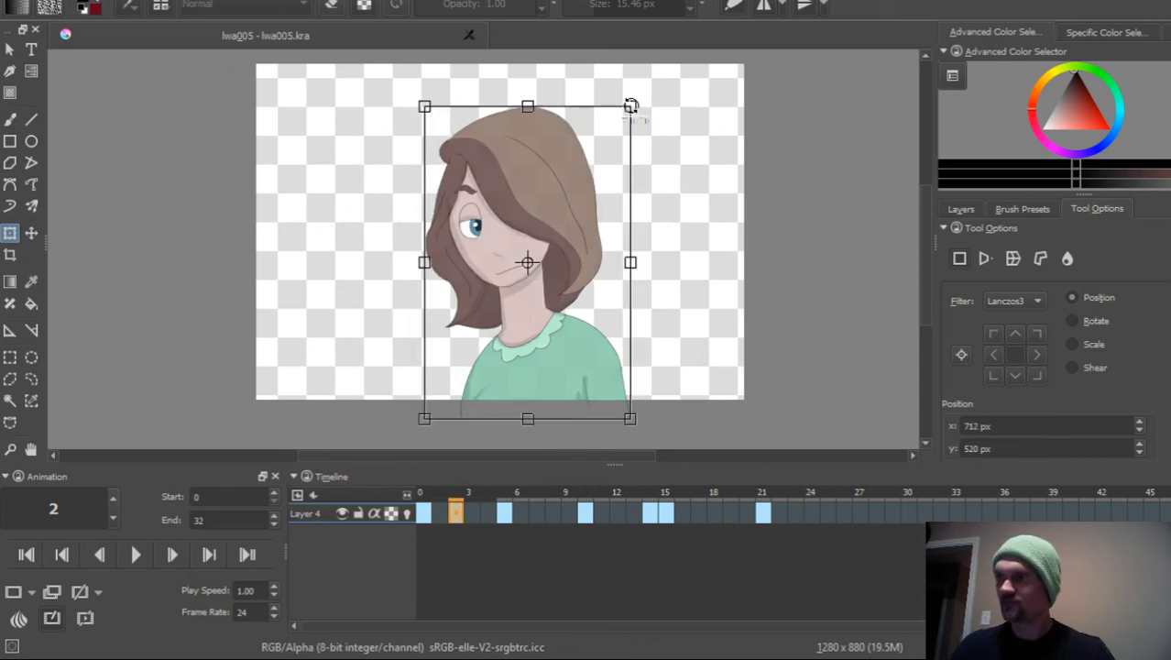
{"action": "left_click_drag", "start_coordinate": [632, 104], "coordinate": [604, 126]}
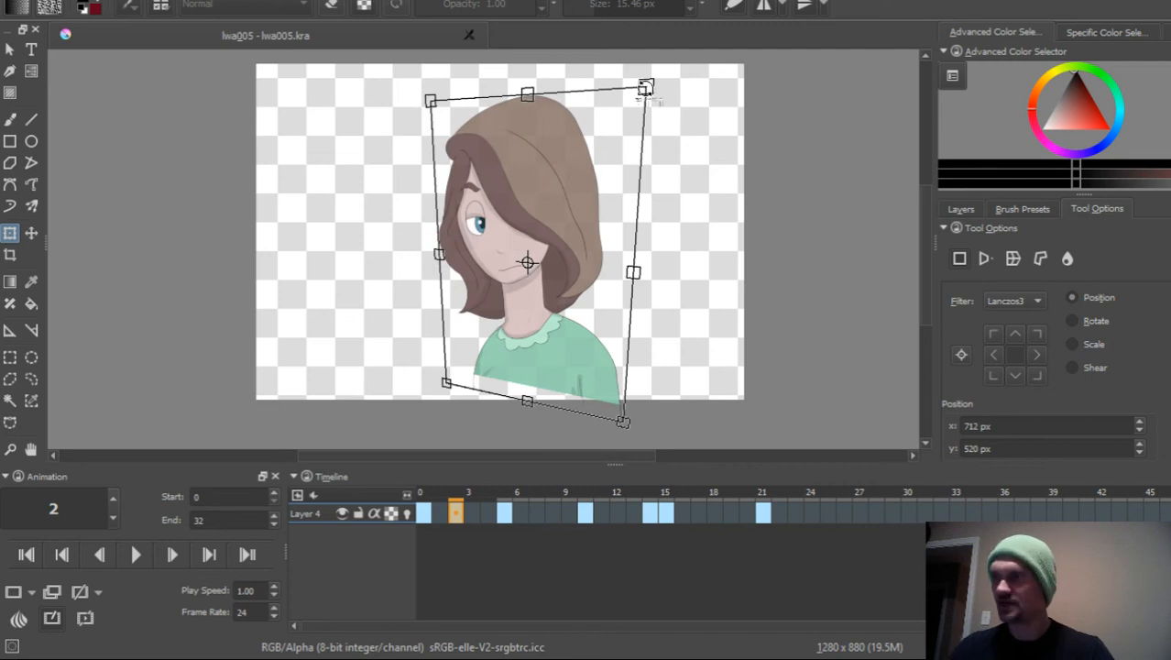
{"action": "left_click_drag", "start_coordinate": [646, 92], "coordinate": [665, 75]}
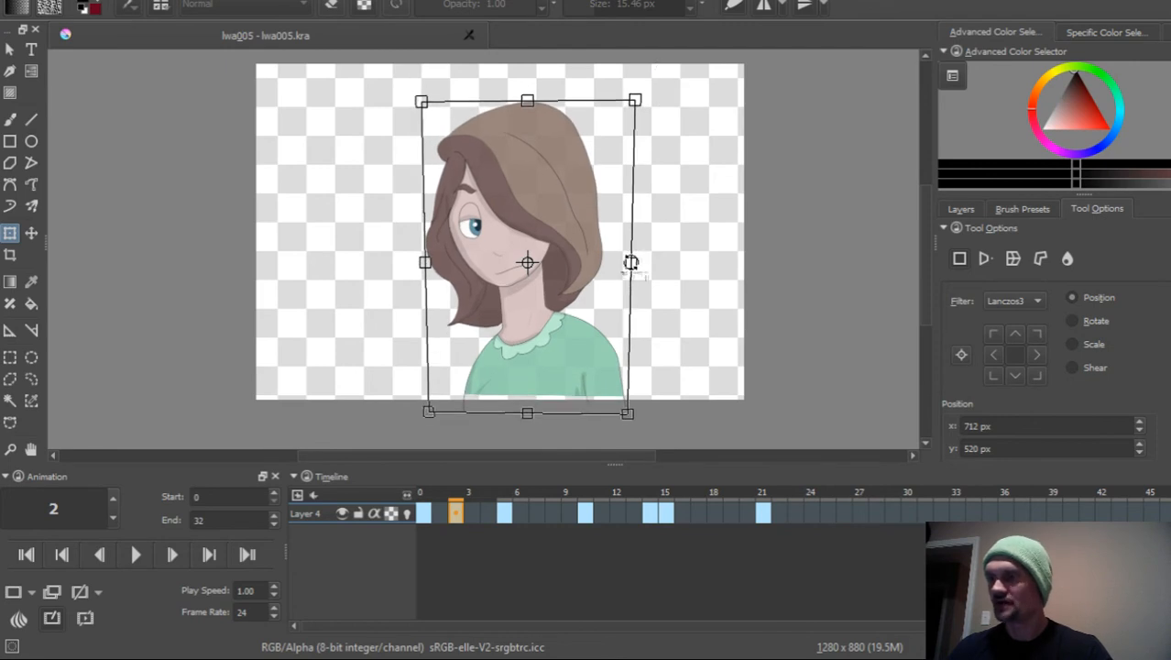
{"action": "left_click_drag", "start_coordinate": [630, 263], "coordinate": [607, 236]}
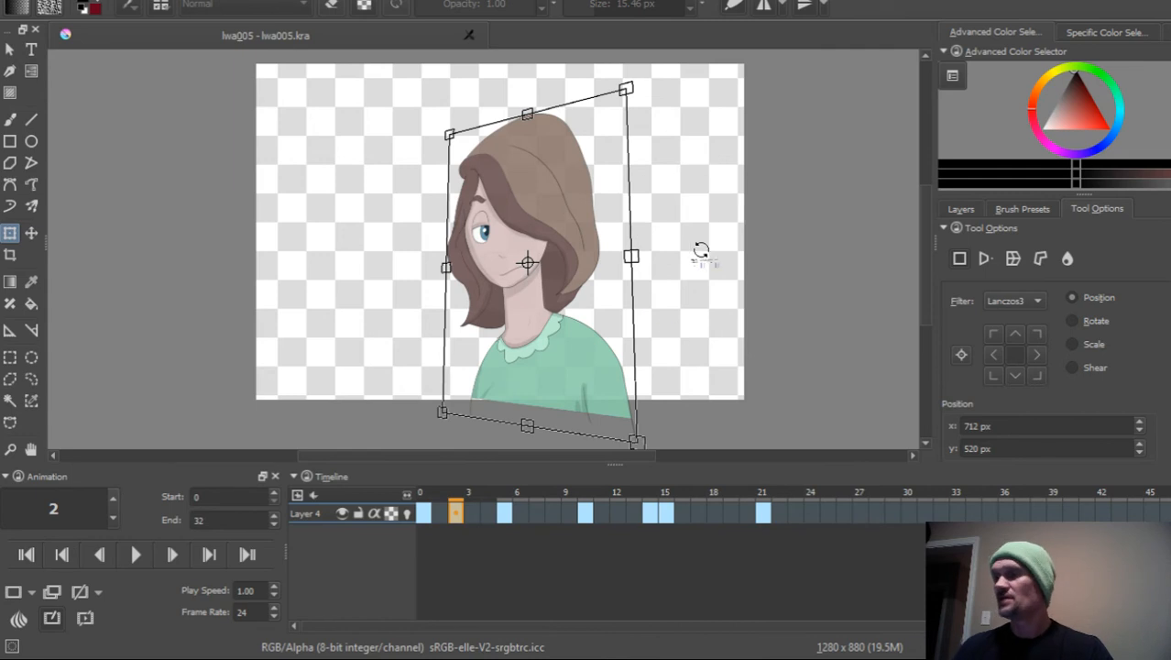
{"action": "key", "text": "Escape"}
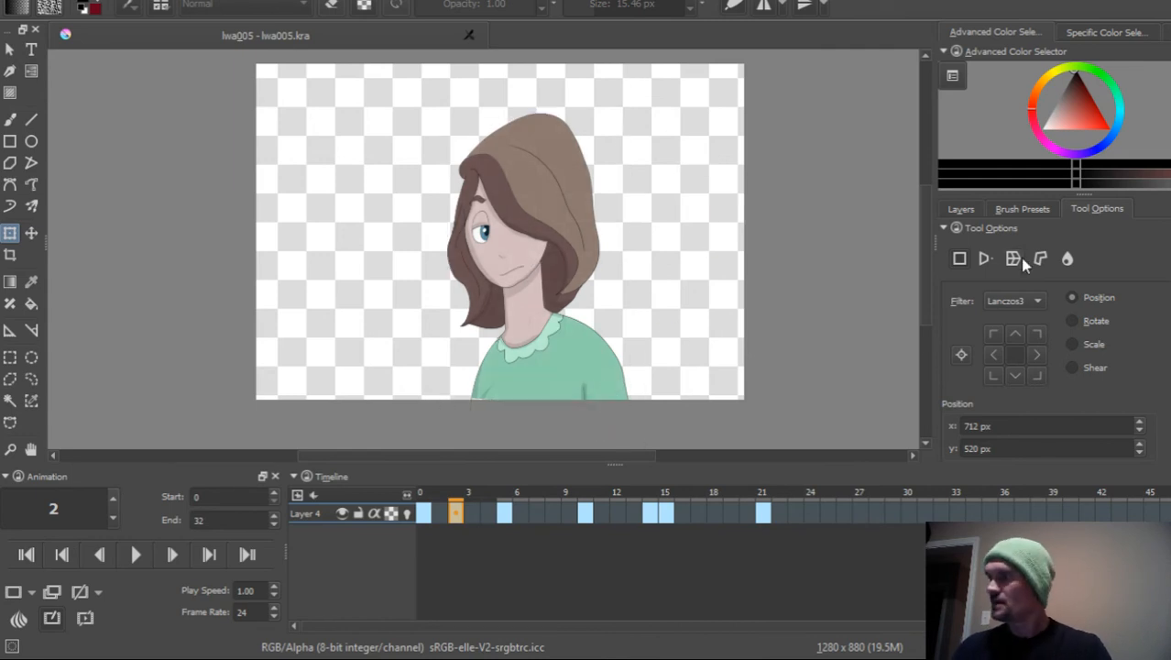
- Try widening the character on frame 2 and pulling its upper-right corner outward with a perspective transform
{"action": "left_click", "coordinate": [584, 252]}
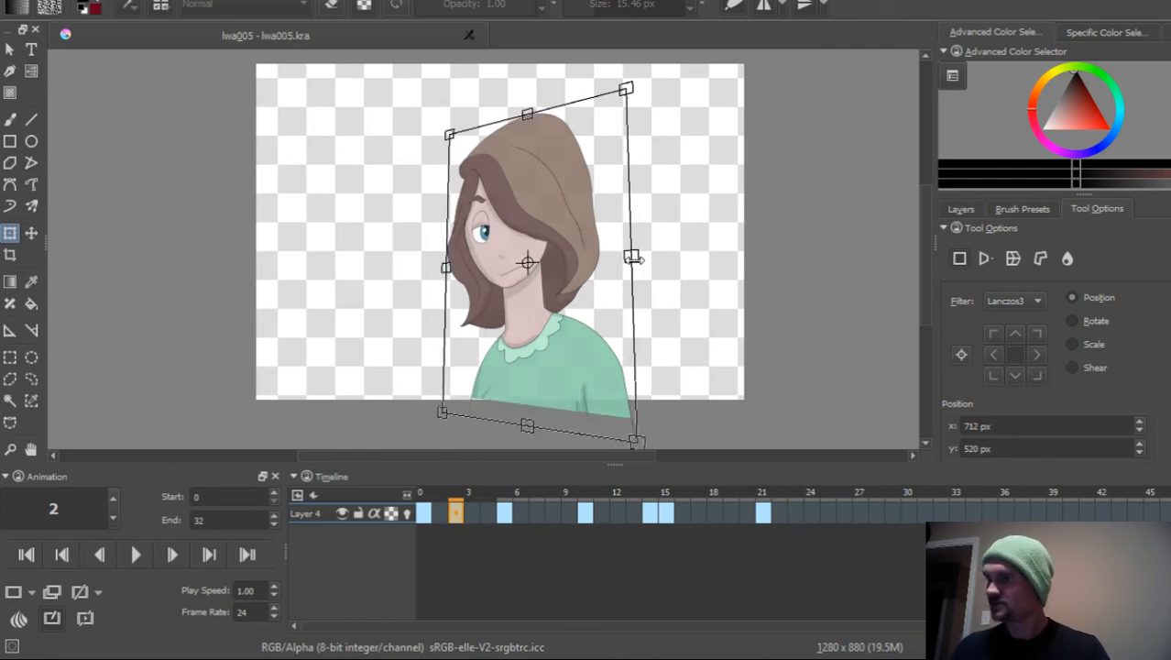
{"action": "left_click_drag", "start_coordinate": [632, 257], "coordinate": [655, 255]}
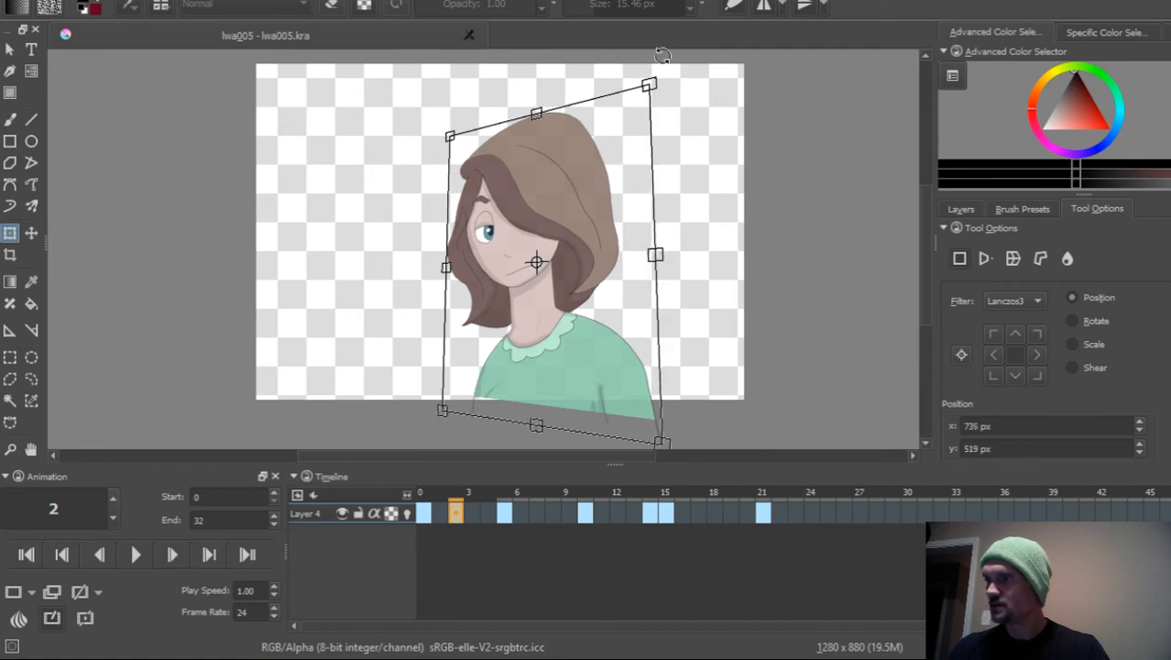
{"action": "left_click", "coordinate": [984, 259]}
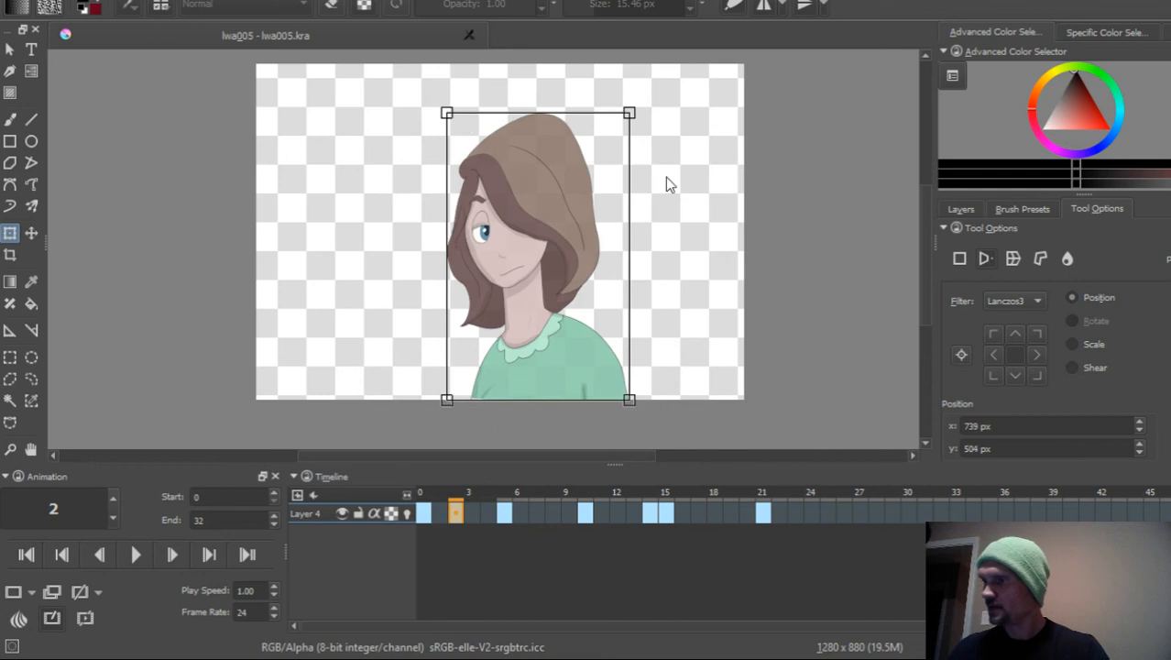
{"action": "mouse_move", "coordinate": [633, 120]}
{"action": "left_mouse_down"}
{"action": "mouse_move", "coordinate": [666, 111]}
{"action": "mouse_move", "coordinate": [682, 146]}
{"action": "mouse_move", "coordinate": [637, 145]}
{"action": "mouse_move", "coordinate": [642, 114]}
{"action": "left_mouse_up"}
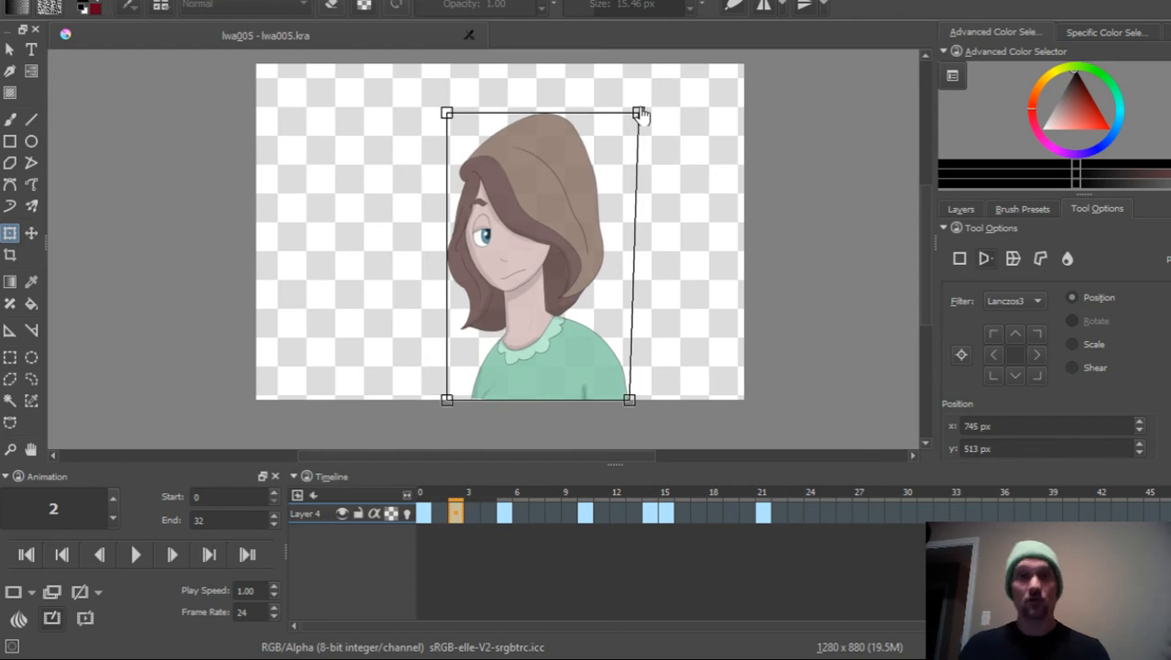
{"action": "key", "text": "Return"}
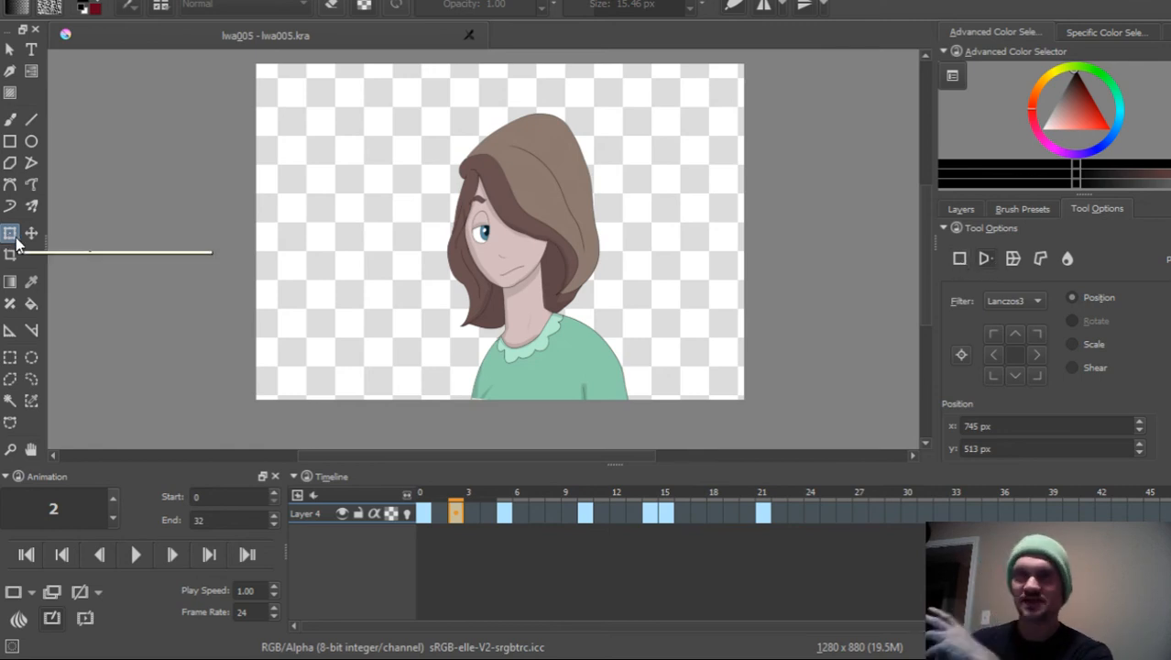
- Try warping the character on frame 2 by pulling both sides of the head outward, and undo the warp
{"action": "left_click", "coordinate": [1014, 260]}
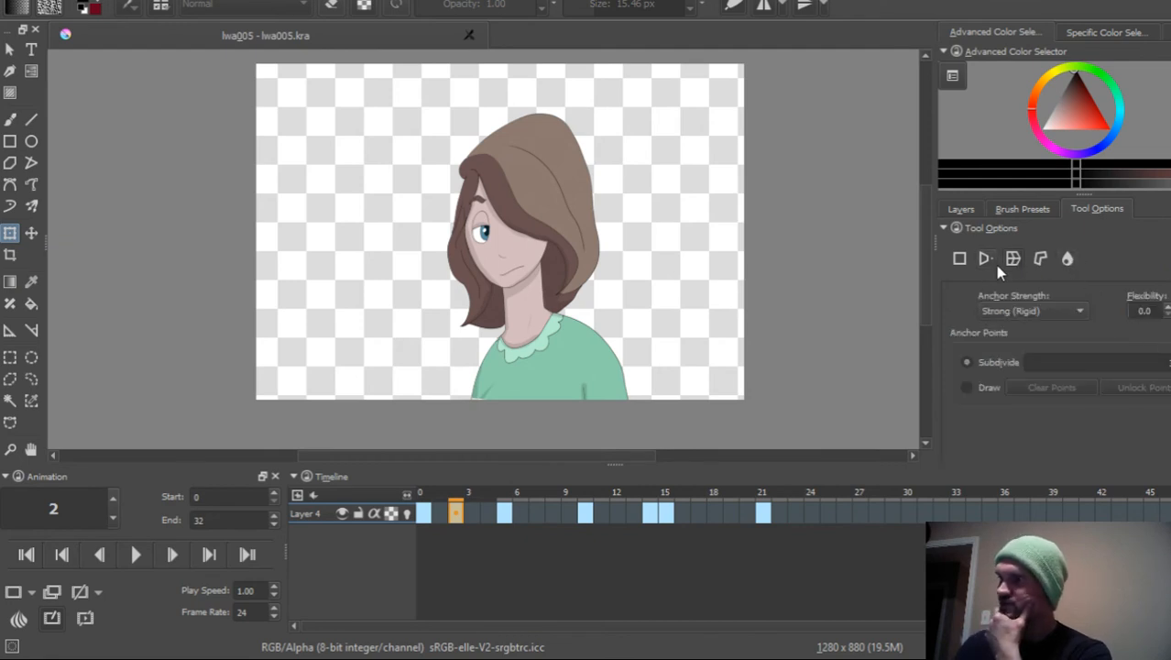
{"action": "left_click", "coordinate": [539, 264]}
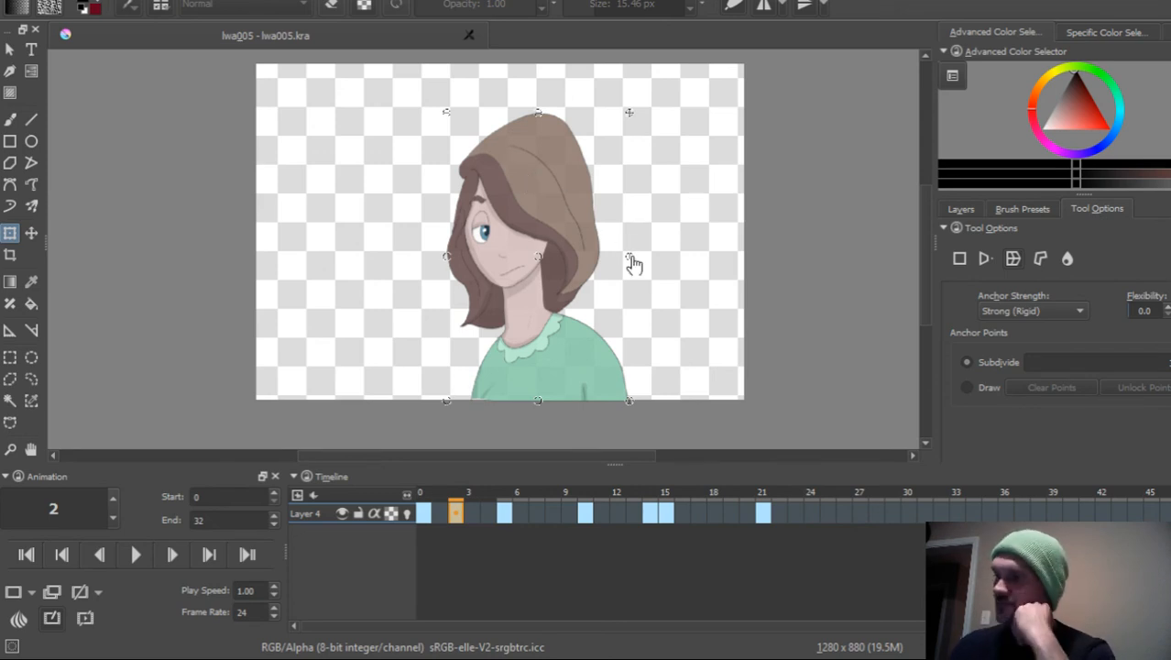
{"action": "left_click_drag", "start_coordinate": [629, 256], "coordinate": [690, 252]}
{"action": "left_click_drag", "start_coordinate": [453, 266], "coordinate": [406, 230]}
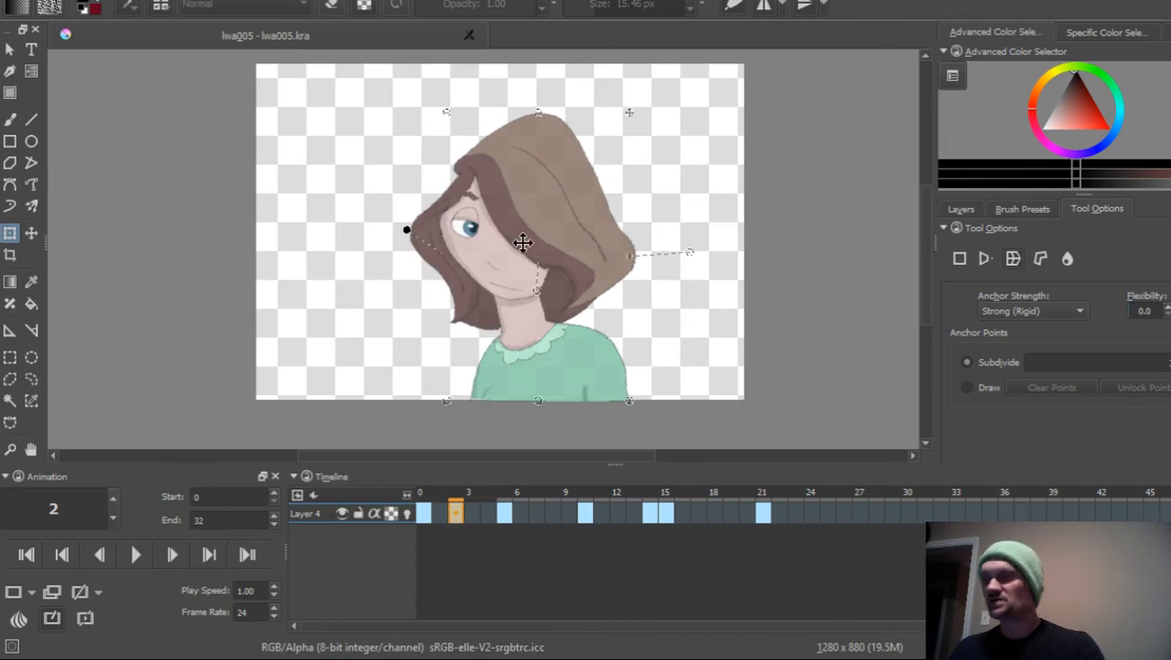
{"action": "key", "text": "Return"}
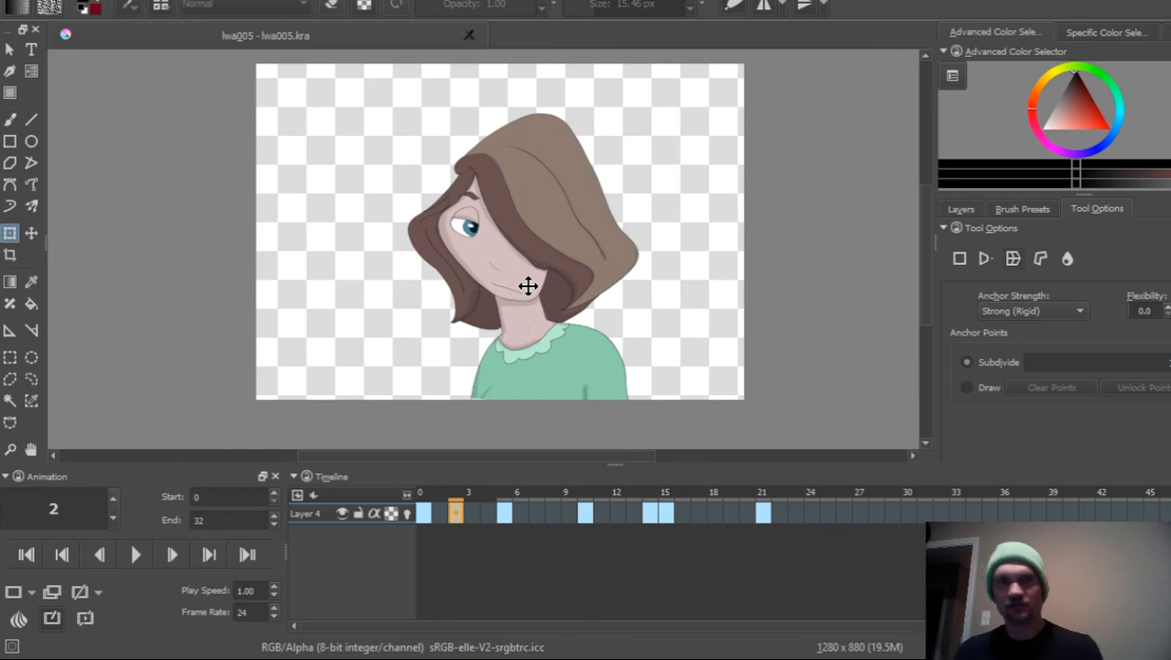
{"action": "key", "text": "ctrl+z"}
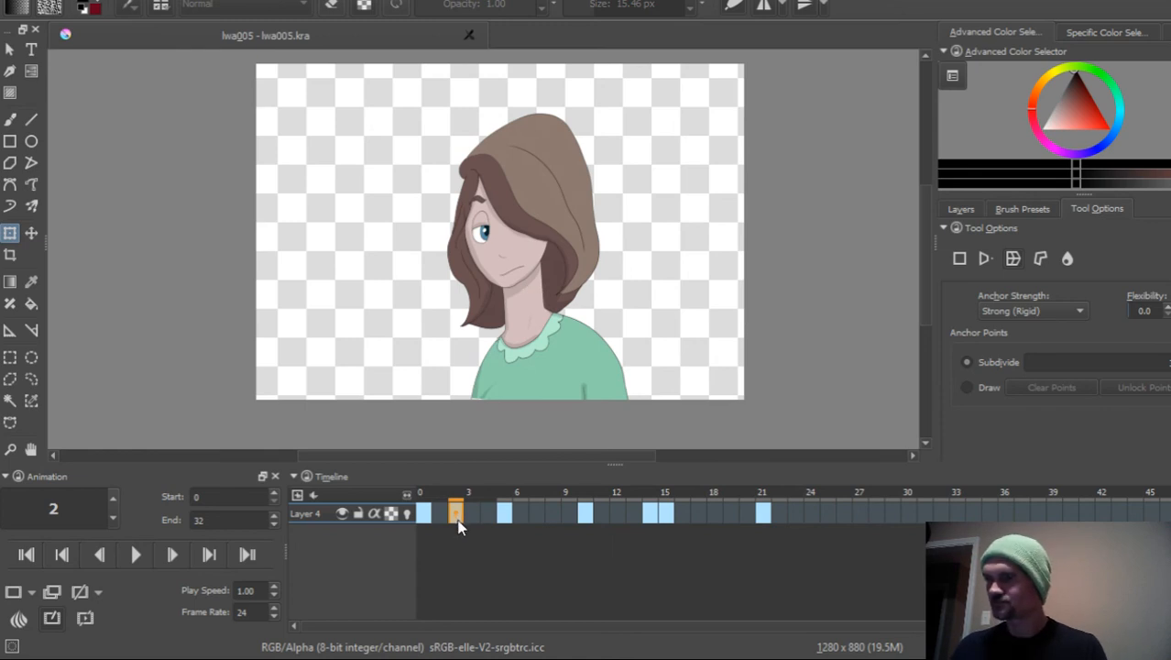
- Push the character on frame 2 rightward with a Liquify brush of size 997.64, and lower the top of the head at size 872.23
{"action": "mouse_move", "coordinate": [461, 519]}
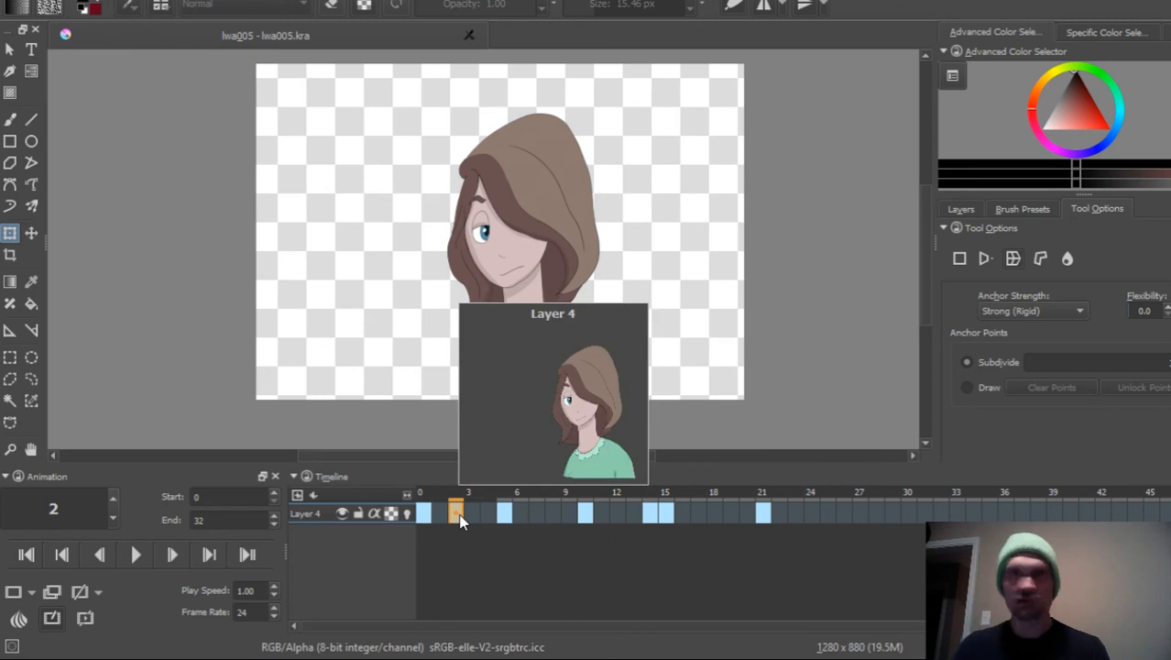
{"action": "left_click", "coordinate": [1068, 262]}
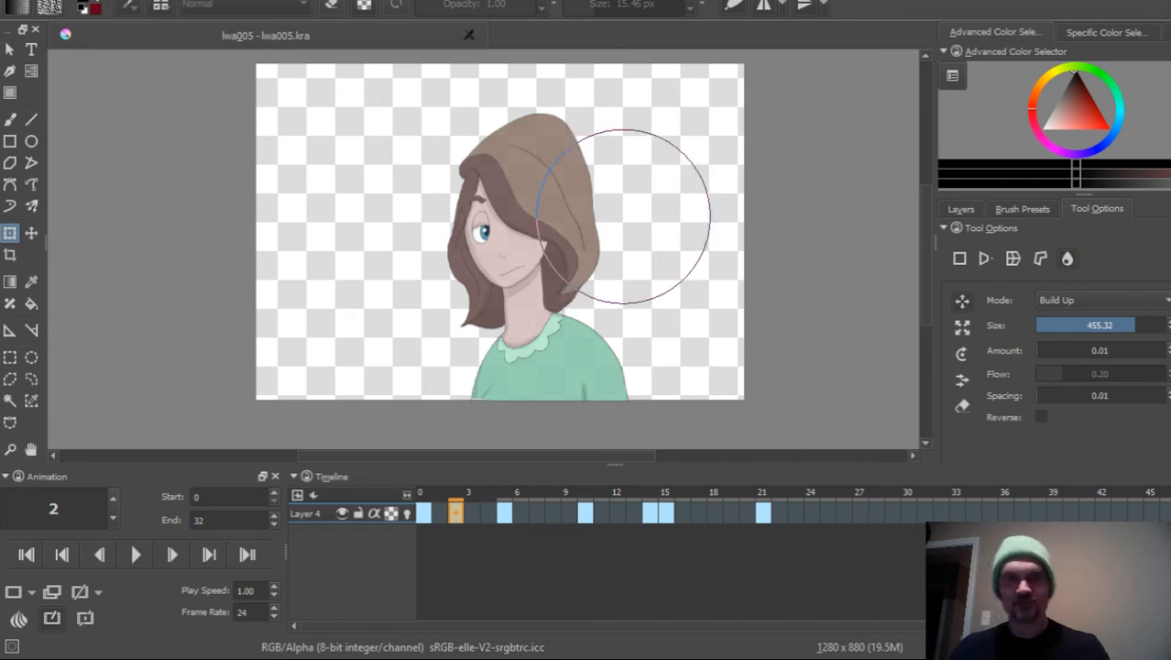
{"action": "left_click_drag", "start_coordinate": [615, 245], "coordinate": [842, 347], "text": "shift"}
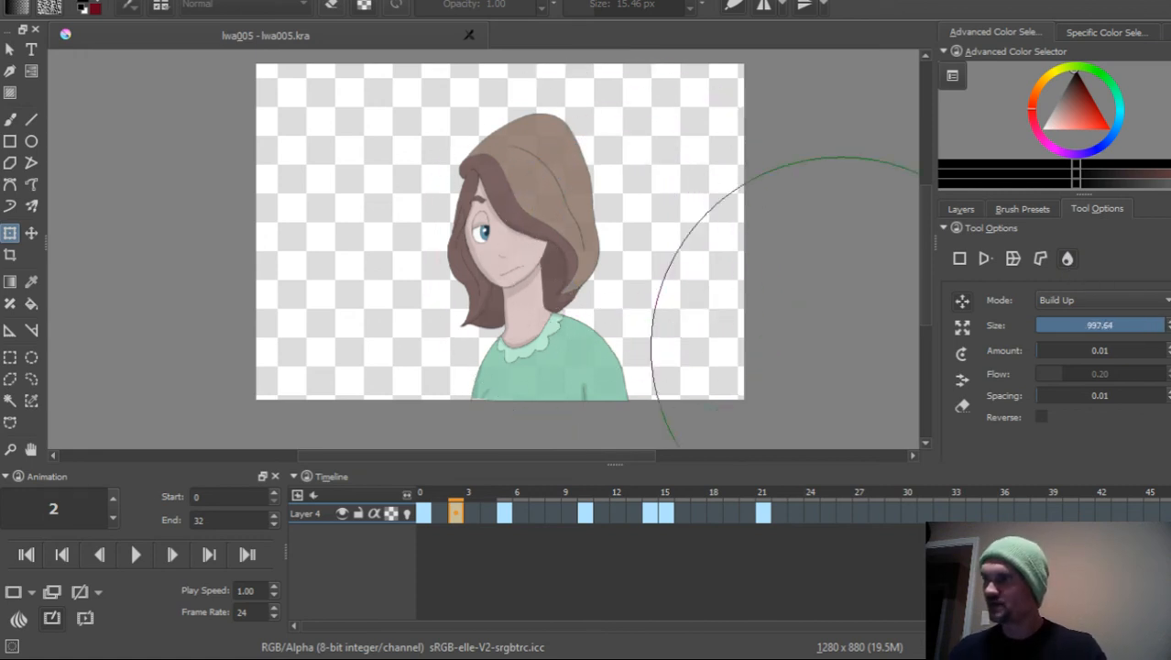
{"action": "mouse_move", "coordinate": [569, 242]}
{"action": "left_mouse_down"}
{"action": "mouse_move", "coordinate": [630, 215]}
{"action": "mouse_move", "coordinate": [640, 225]}
{"action": "left_mouse_up"}
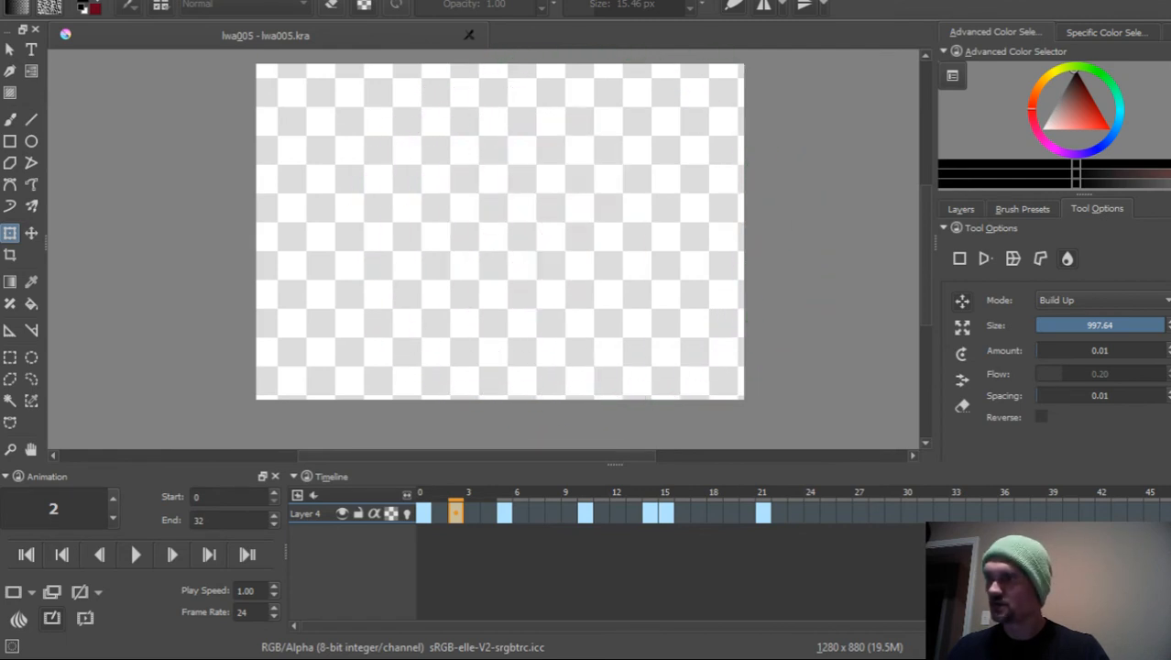
{"action": "left_click_drag", "start_coordinate": [416, 340], "coordinate": [421, 334]}
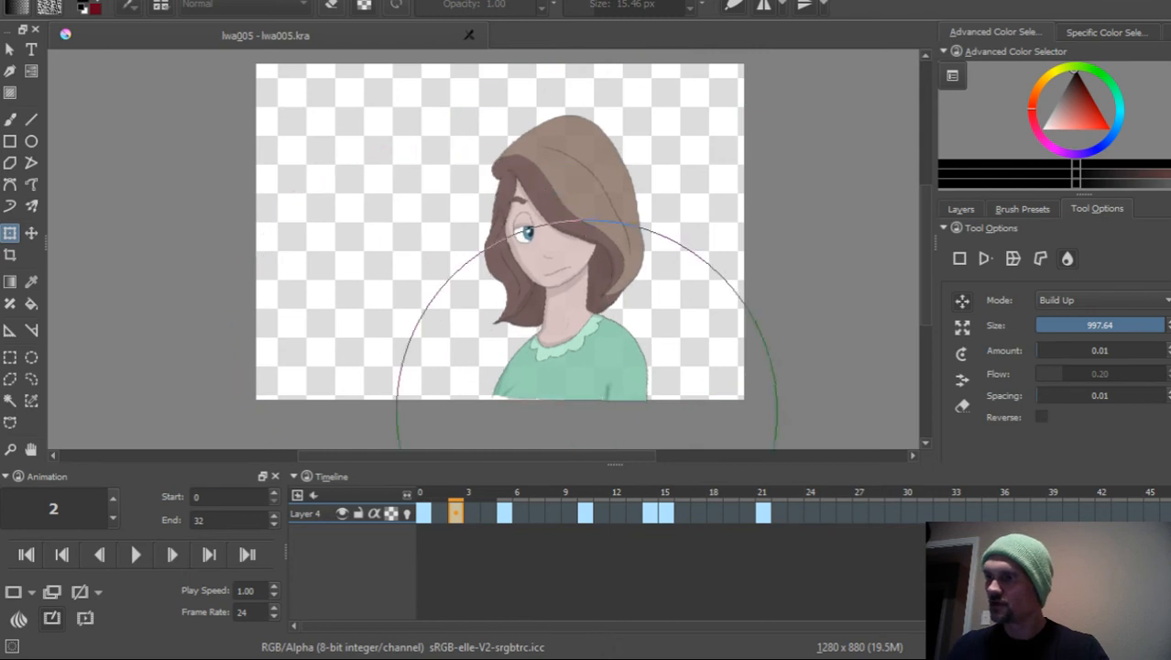
{"action": "left_click_drag", "start_coordinate": [534, 409], "coordinate": [534, 418]}
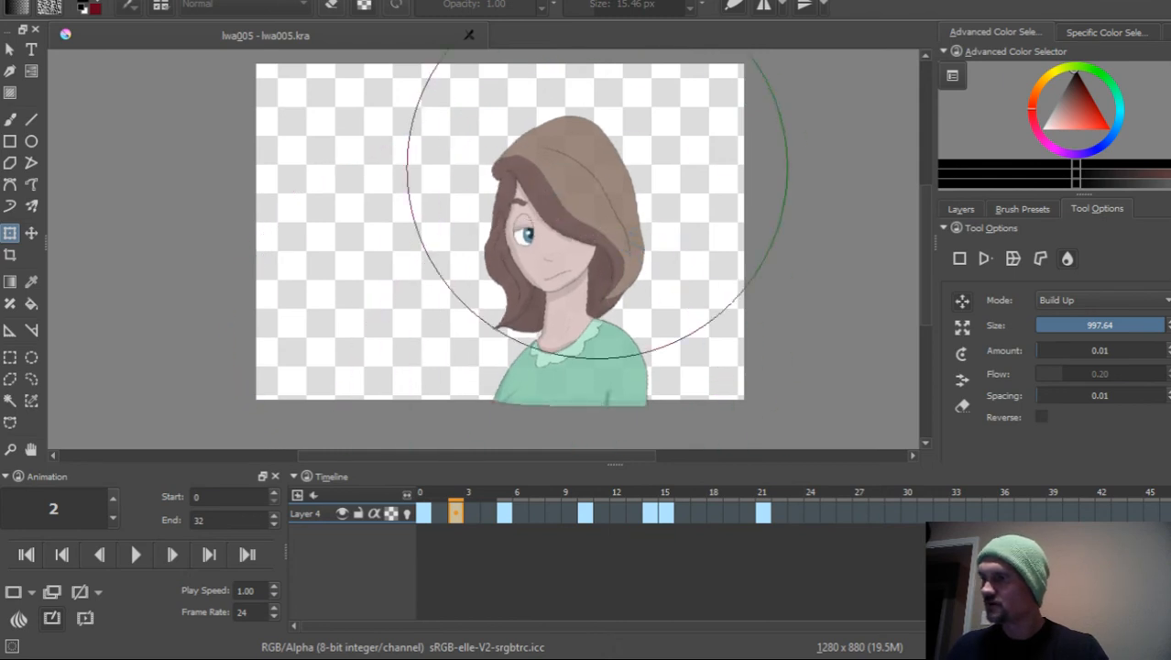
{"action": "left_click_drag", "start_coordinate": [668, 152], "coordinate": [620, 153], "text": "shift"}
{"action": "left_click_drag", "start_coordinate": [574, 102], "coordinate": [571, 118]}
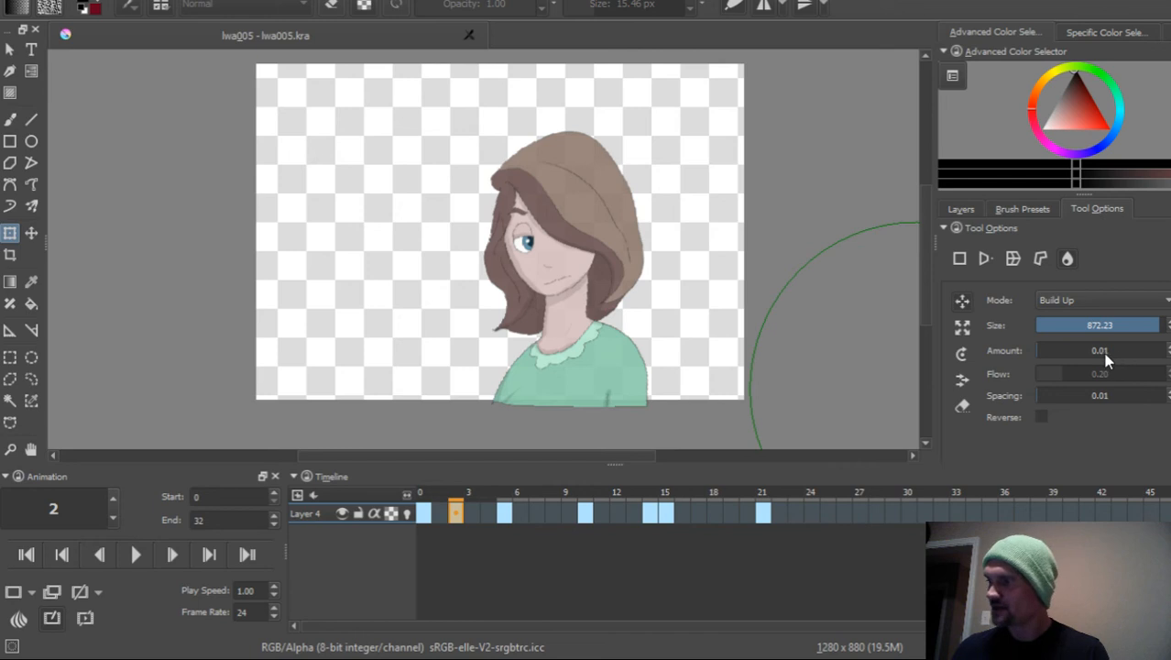
- Set the Liquify brush size to 1,000
{"action": "left_click_drag", "start_coordinate": [1143, 326], "coordinate": [1050, 326]}
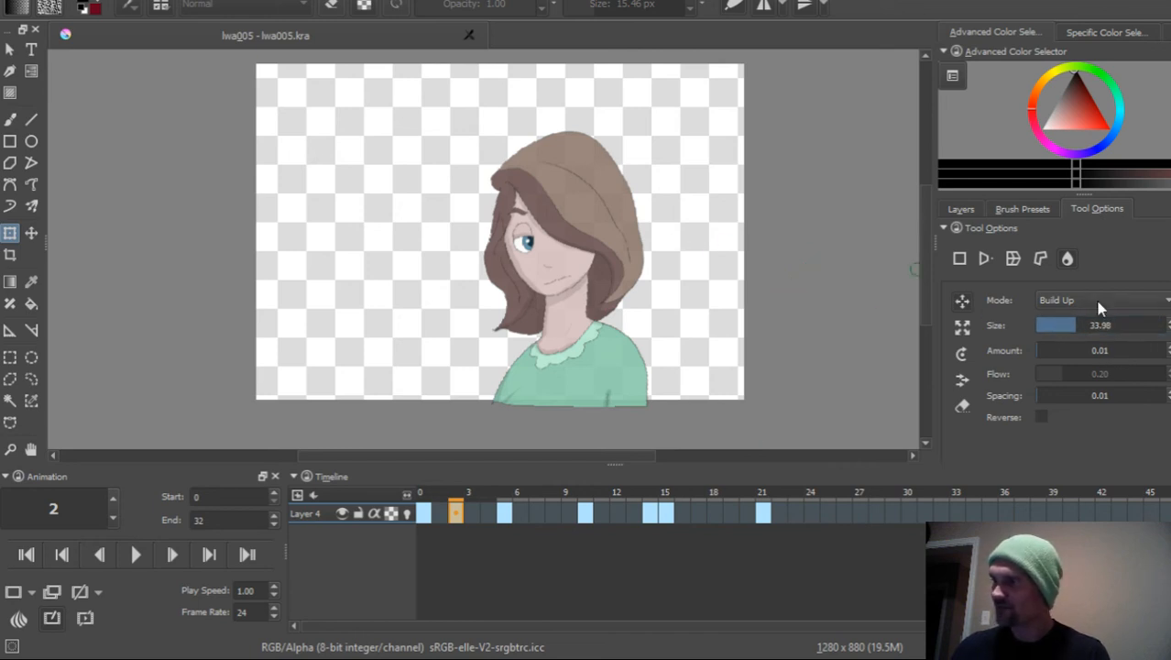
{"action": "left_click", "coordinate": [1077, 326]}
{"action": "left_click_drag", "start_coordinate": [1078, 328], "coordinate": [1145, 328]}
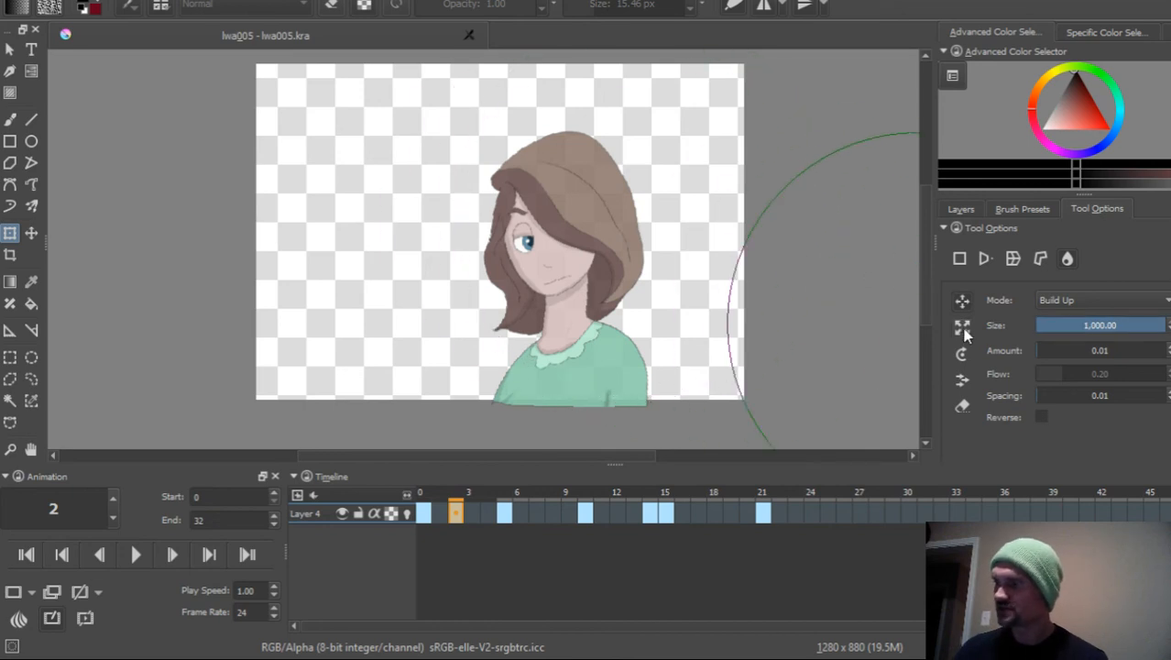
- Try Liquify's rotate mode on the character, undo that stroke, and apply the liquify changes to frame 2
{"action": "left_click", "coordinate": [962, 355]}
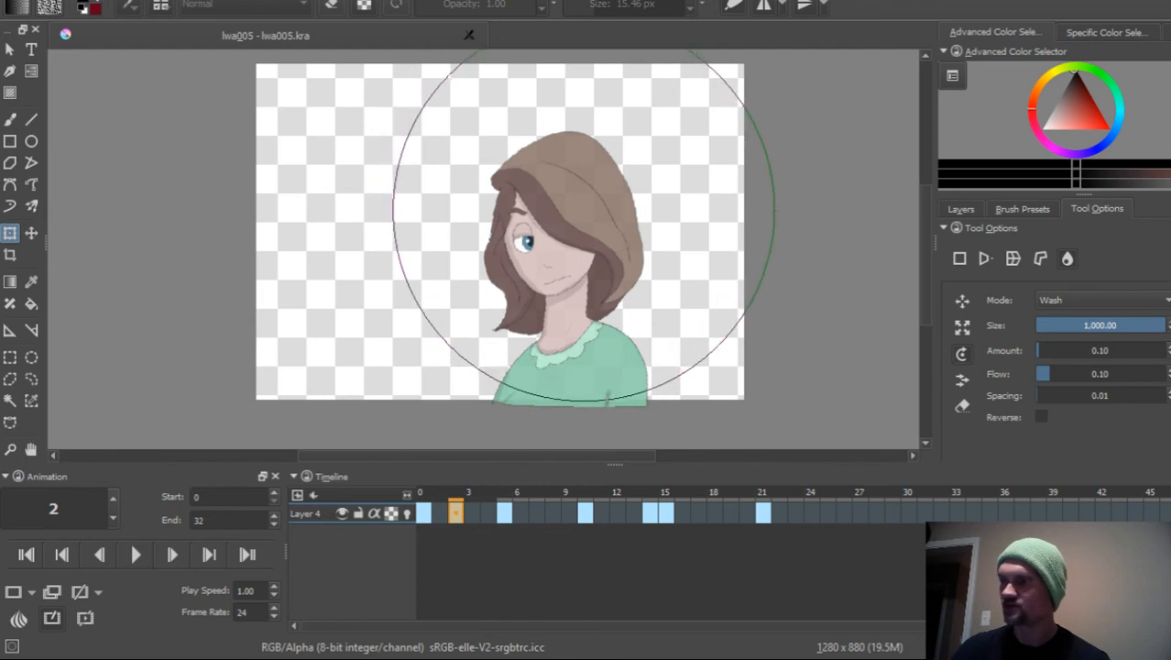
{"action": "left_click_drag", "start_coordinate": [592, 230], "coordinate": [621, 231]}
{"action": "key", "text": "ctrl"}
{"action": "key", "text": "Escape"}
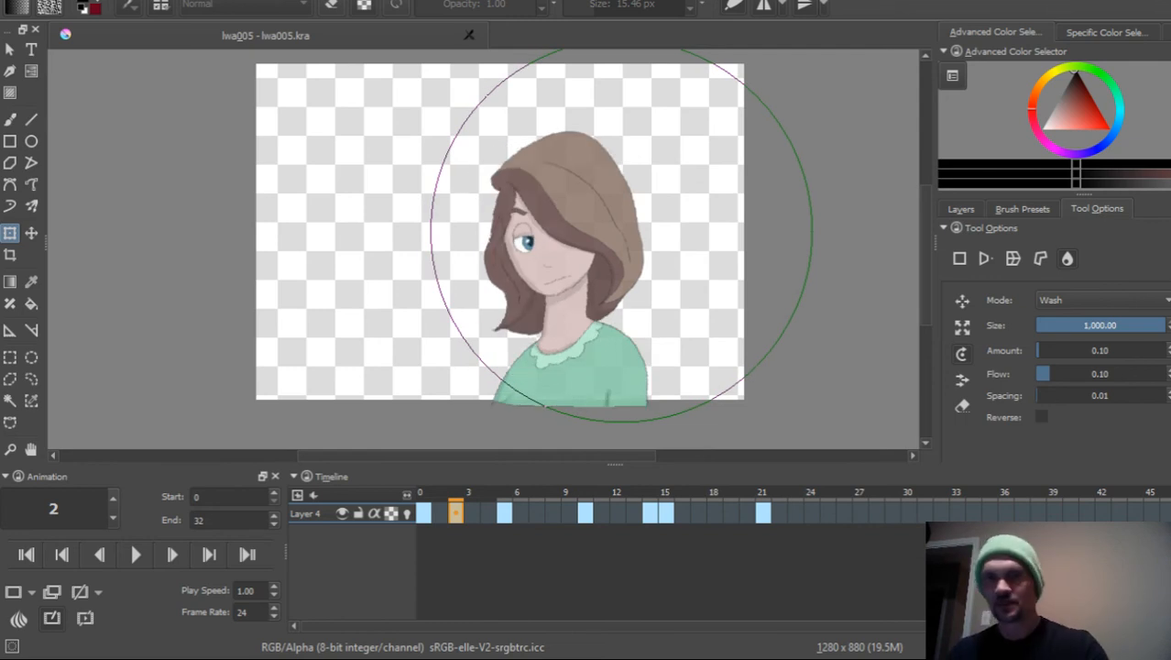
{"action": "key", "text": "Escape"}
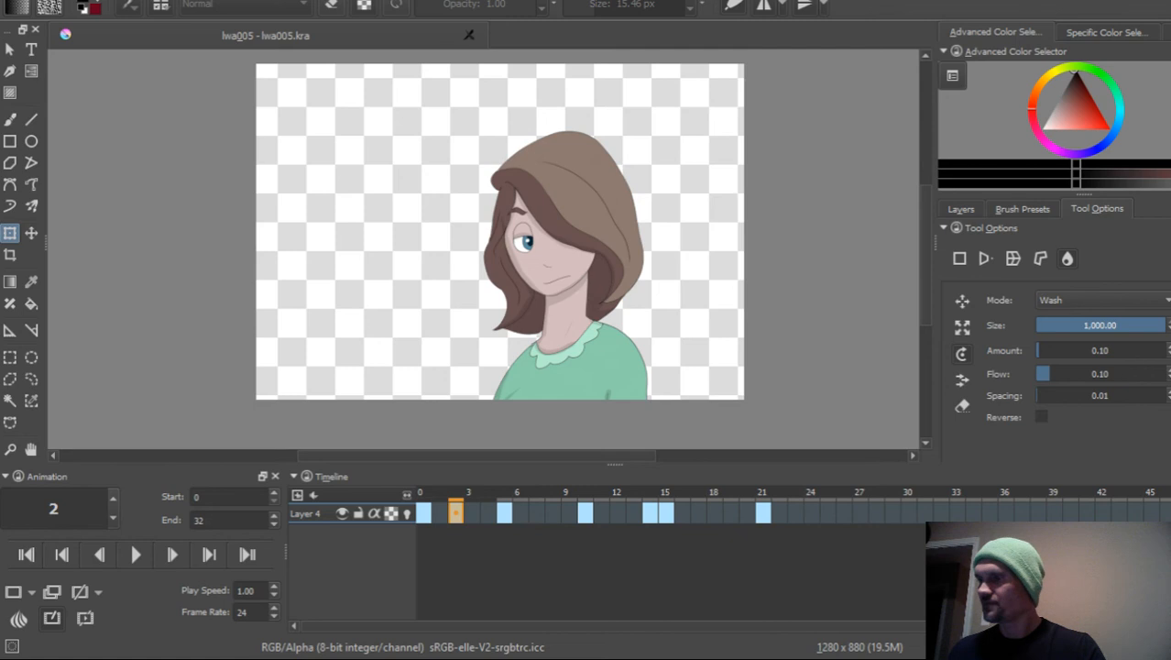
- Scrub the timeline between frames 0 and 2 to compare the two poses
{"action": "mouse_move", "coordinate": [429, 498]}
{"action": "left_mouse_down"}
{"action": "mouse_move", "coordinate": [464, 497]}
{"action": "mouse_move", "coordinate": [439, 497]}
{"action": "mouse_move", "coordinate": [455, 505]}
{"action": "left_mouse_up"}
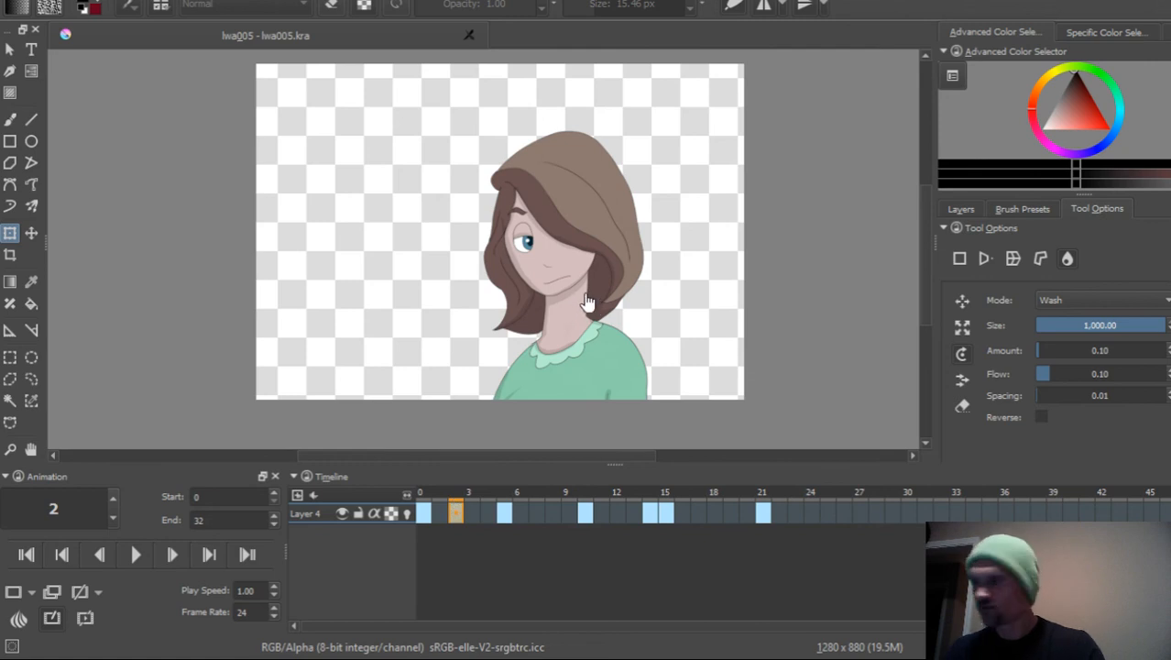
- Compare the character's face and neck on frames 0 and 2 up close, and remove the keyframe at frame 2
{"action": "left_click_drag", "start_coordinate": [580, 290], "coordinate": [665, 207]}
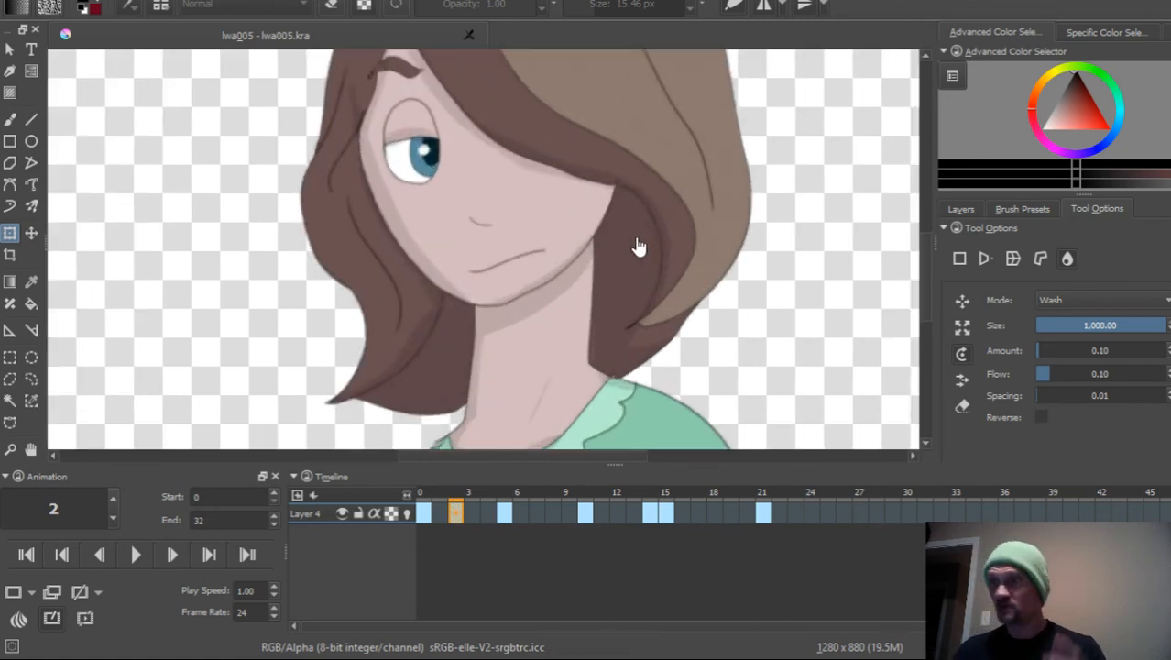
{"action": "left_click", "coordinate": [424, 508]}
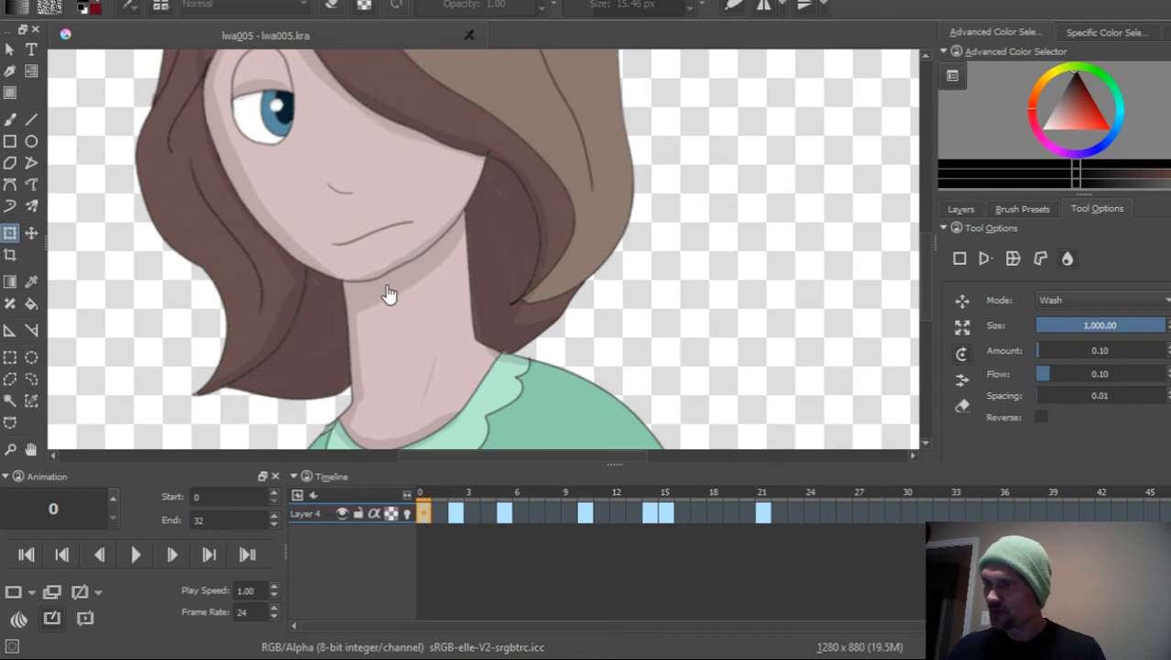
{"action": "left_click", "coordinate": [456, 493]}
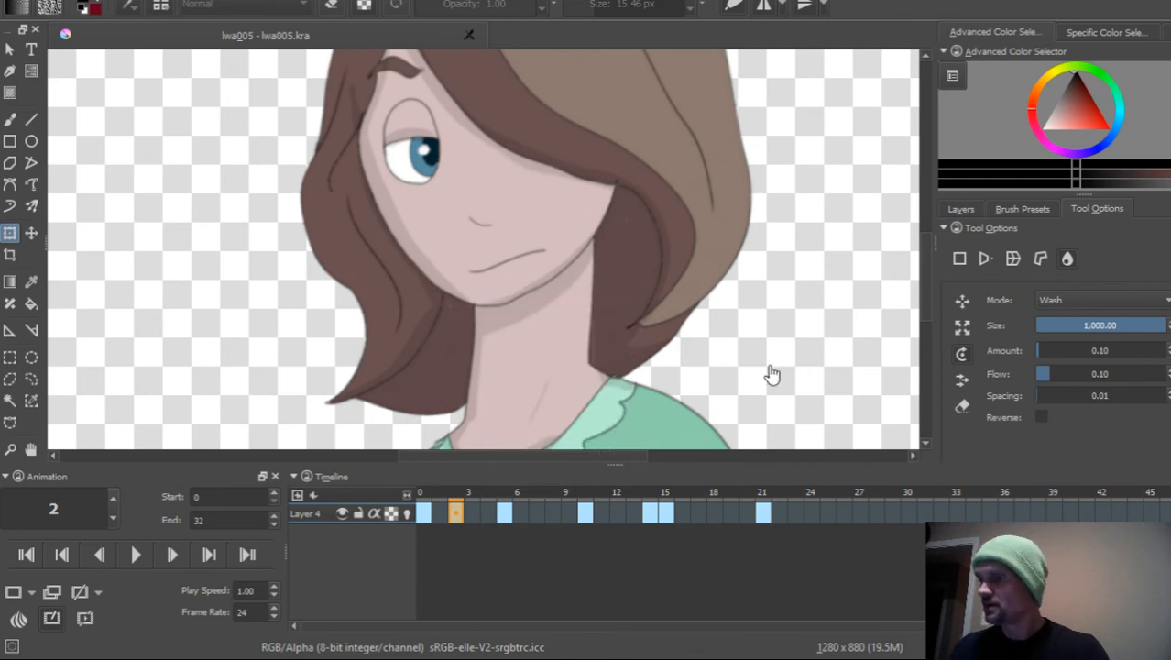
{"action": "right_click", "coordinate": [457, 521]}
{"action": "left_click", "coordinate": [468, 526]}
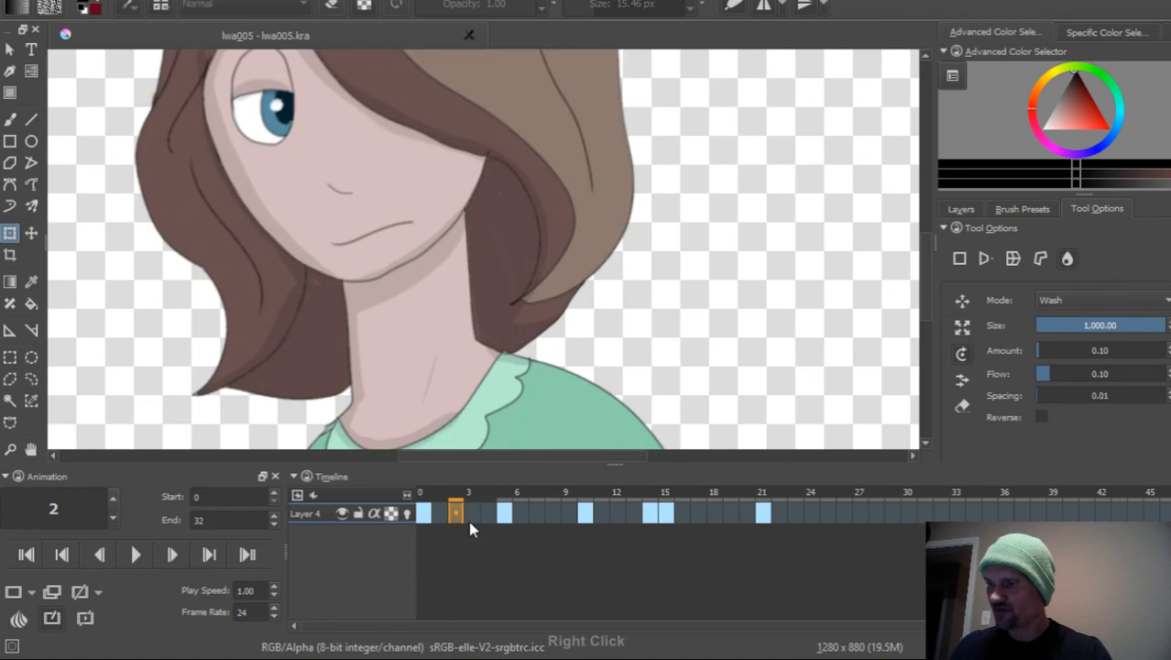
- Start a Cage transform on frame 2 and place anchor points from above the head down around the face-side hair
{"action": "left_click_drag", "start_coordinate": [560, 309], "coordinate": [527, 396]}
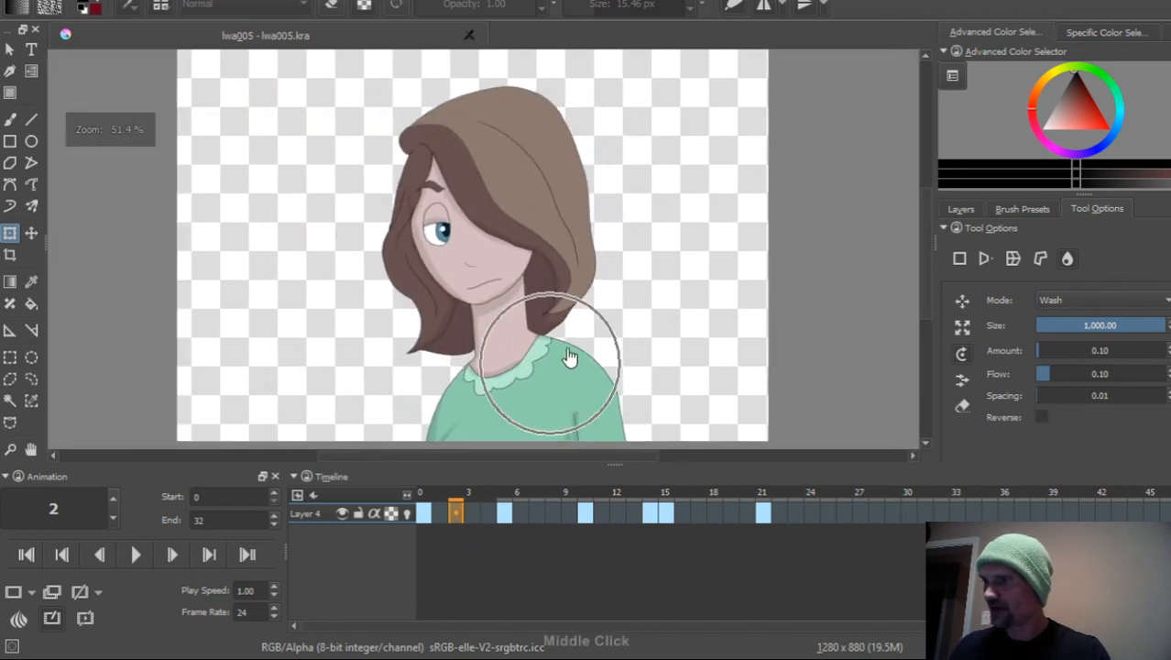
{"action": "left_click_drag", "start_coordinate": [570, 355], "coordinate": [525, 355]}
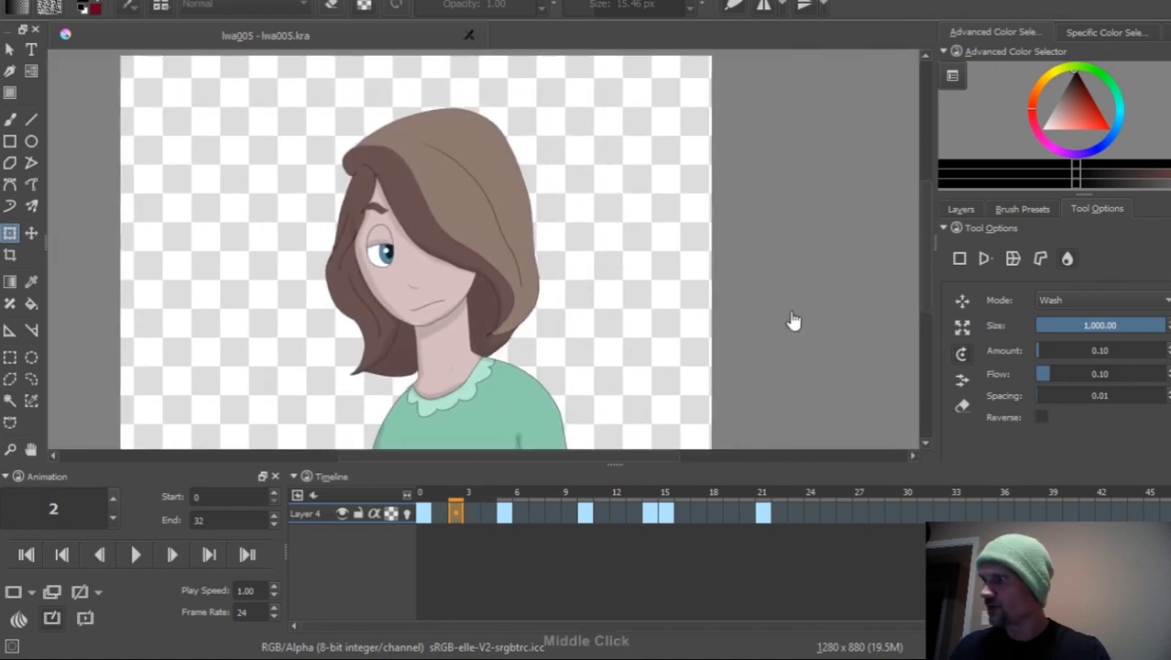
{"action": "left_click", "coordinate": [1045, 261]}
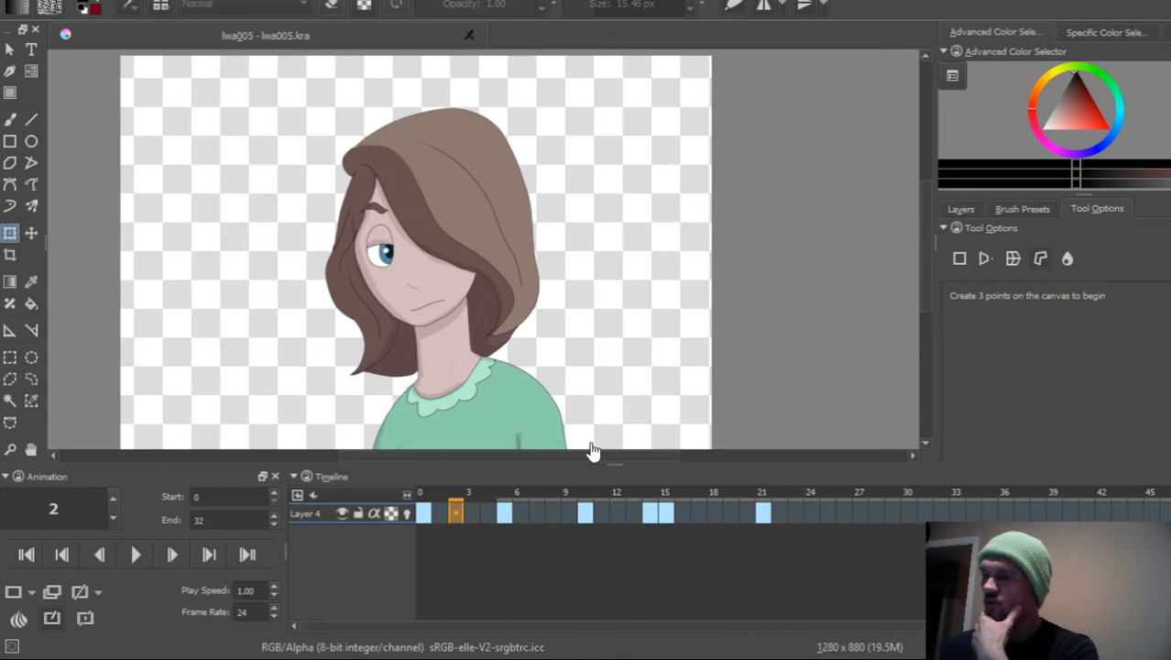
{"action": "left_click", "coordinate": [422, 93]}
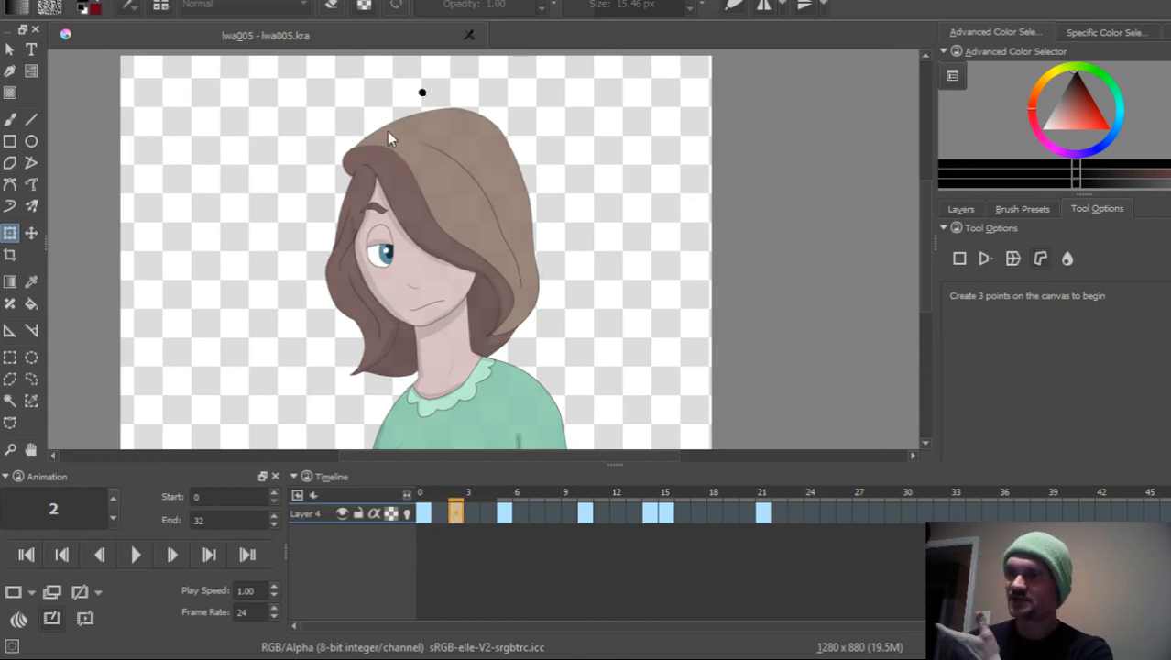
{"action": "left_click", "coordinate": [298, 222]}
{"action": "left_click", "coordinate": [307, 360]}
{"action": "left_click", "coordinate": [351, 407]}
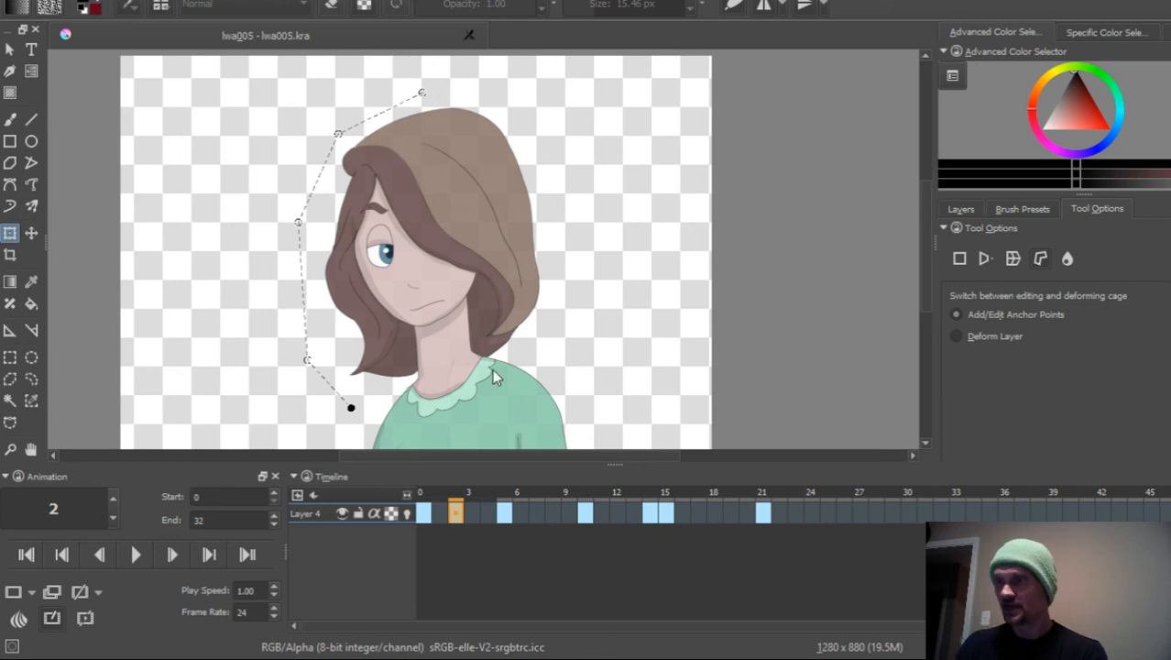
- Continue the cage below the body and up past the far shoulder and back of the hair, closing it at the first point above the head
{"action": "middle_click", "coordinate": [418, 385]}
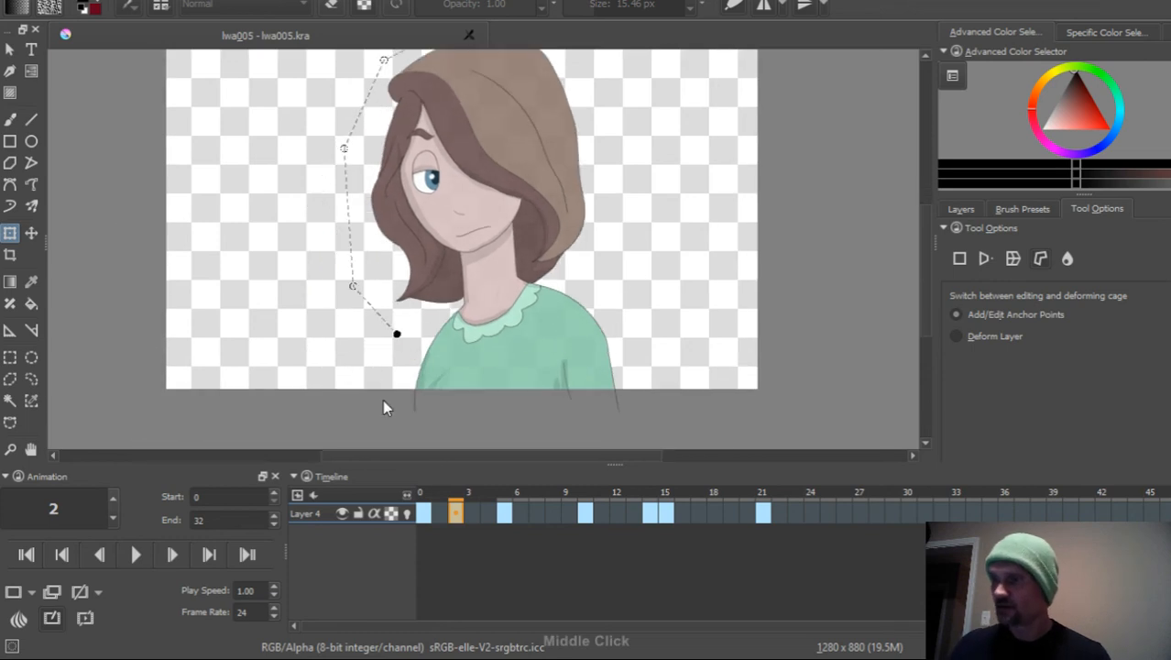
{"action": "left_click", "coordinate": [382, 400]}
{"action": "left_click", "coordinate": [637, 412]}
{"action": "left_click", "coordinate": [627, 303]}
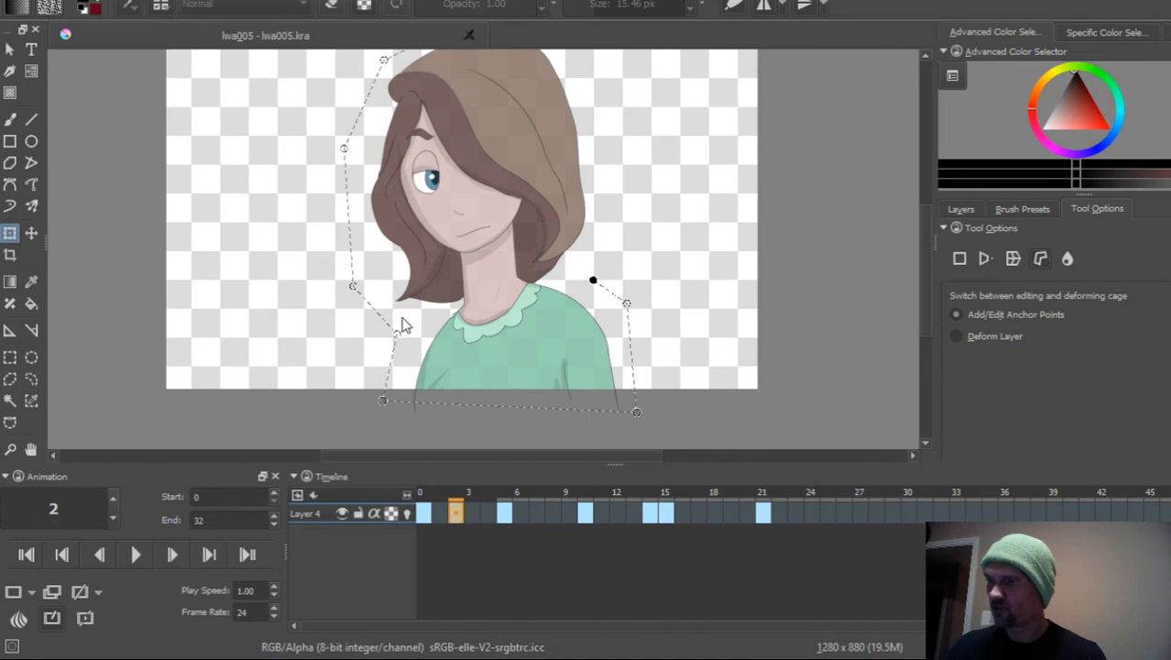
{"action": "left_click_drag", "start_coordinate": [569, 306], "coordinate": [549, 410]}
{"action": "left_click_drag", "start_coordinate": [656, 343], "coordinate": [646, 313]}
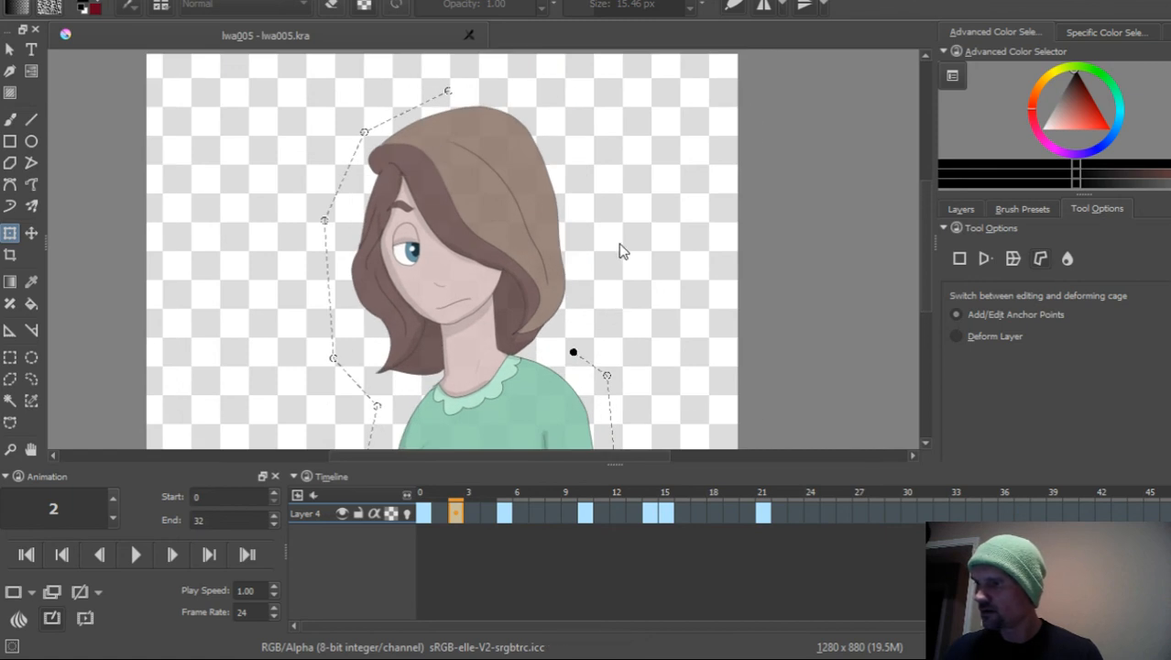
{"action": "left_click", "coordinate": [618, 203]}
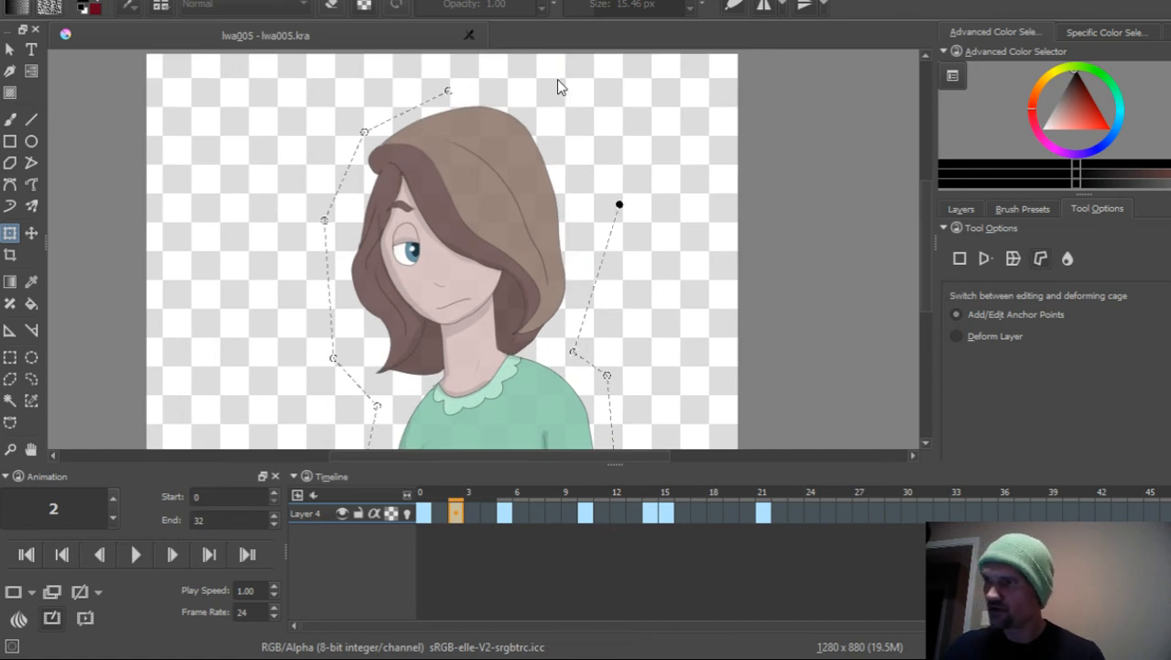
{"action": "left_click", "coordinate": [541, 84]}
{"action": "left_click", "coordinate": [448, 88]}
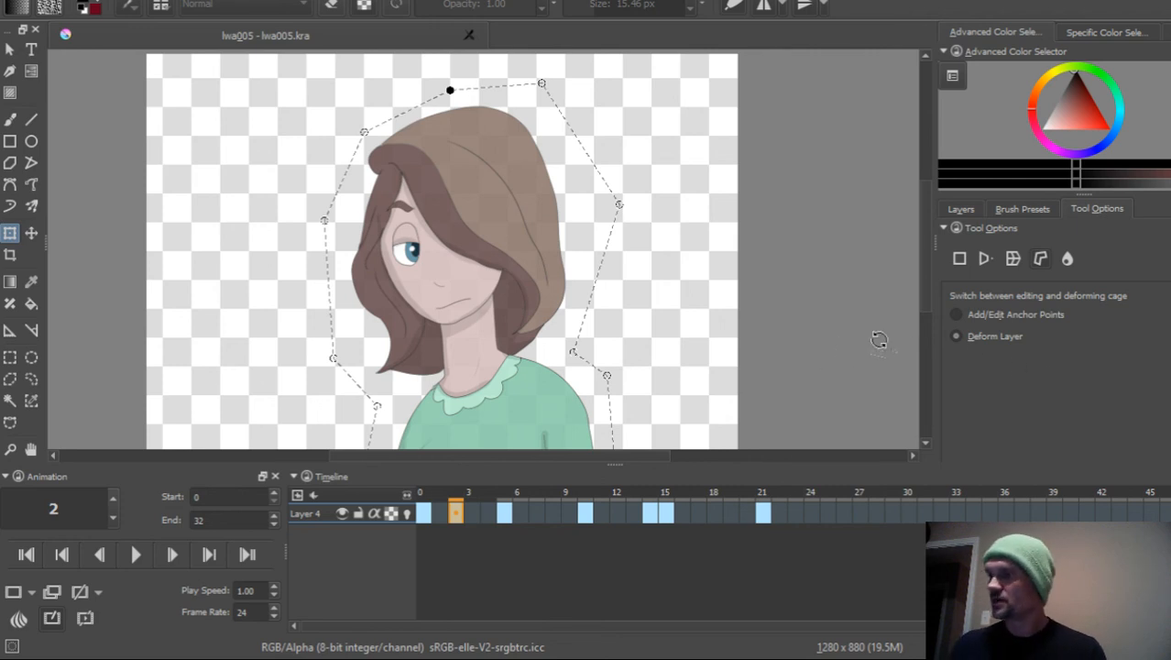
- Move the cage points around the head to the right, rotate them clockwise, pull the lower face-side hair point inward, and apply the deformation
{"action": "left_click", "coordinate": [541, 84]}
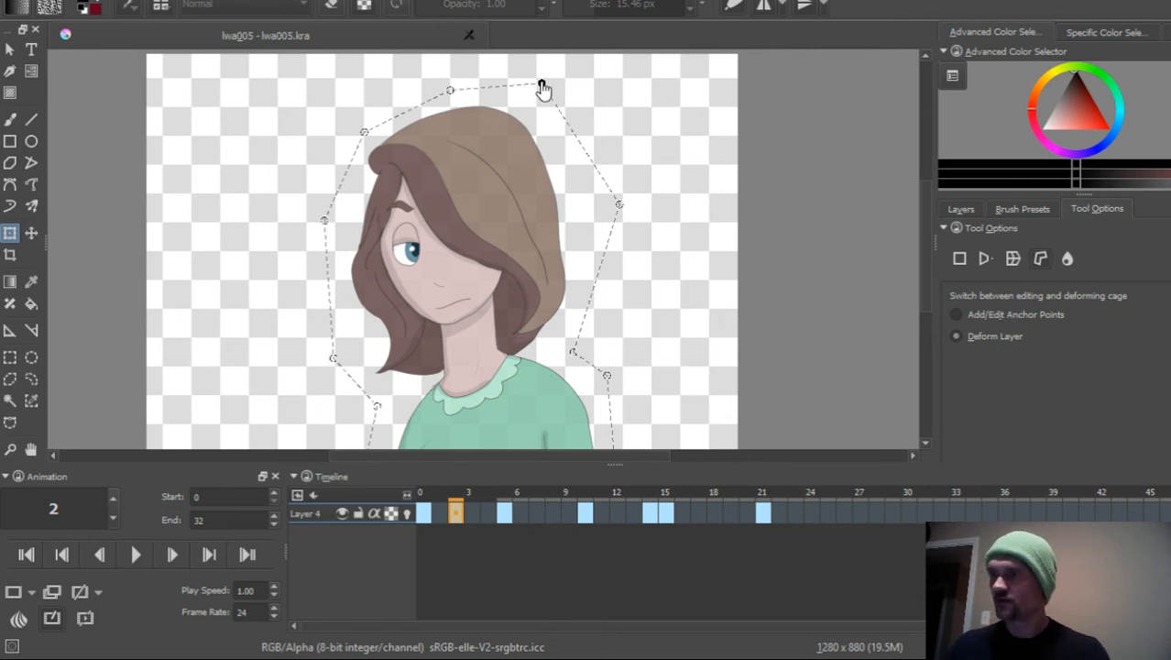
{"action": "left_click", "coordinate": [449, 90], "text": "ctrl"}
{"action": "left_click", "coordinate": [363, 132], "text": "ctrl"}
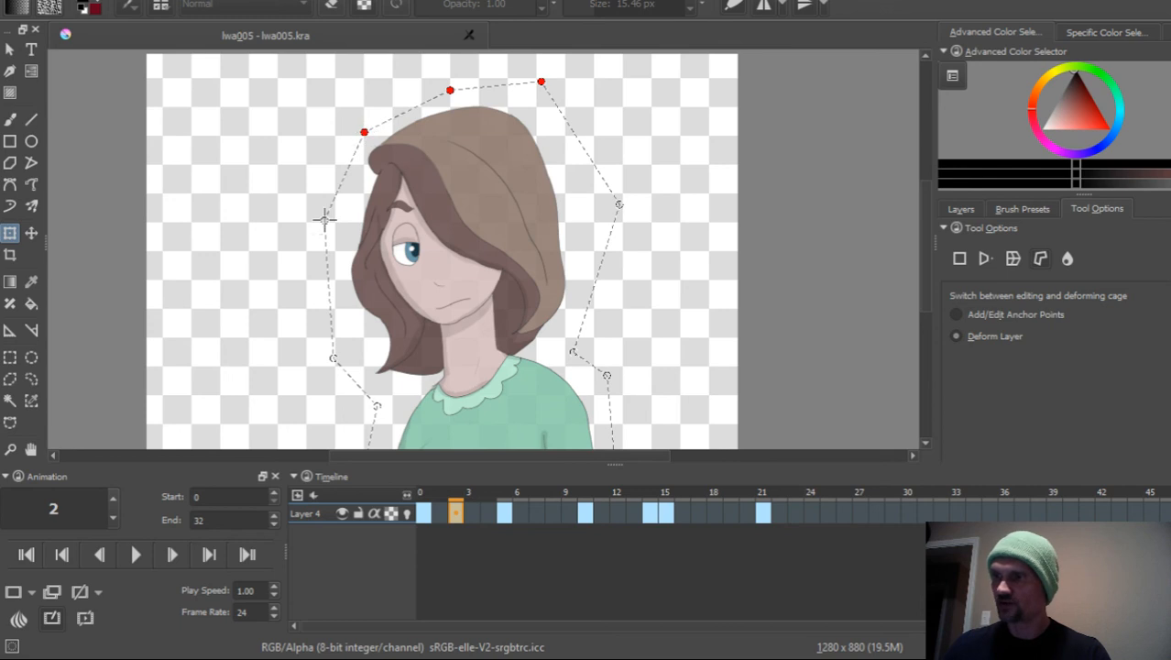
{"action": "left_click", "coordinate": [332, 357], "text": "ctrl"}
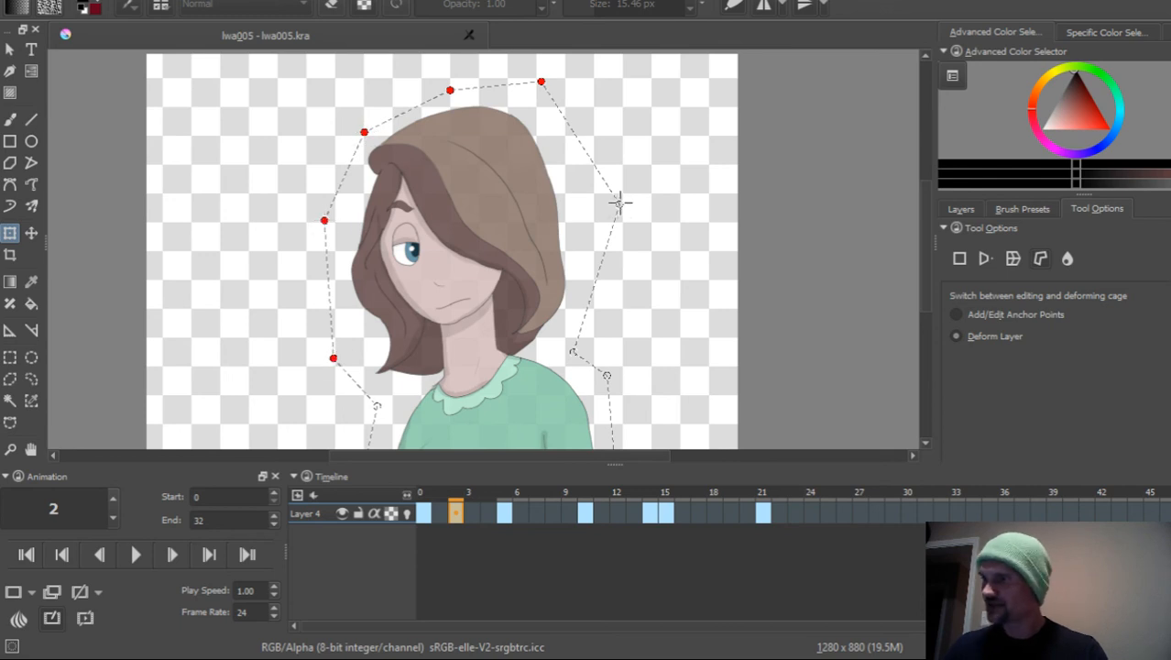
{"action": "left_click", "coordinate": [619, 205], "text": "ctrl"}
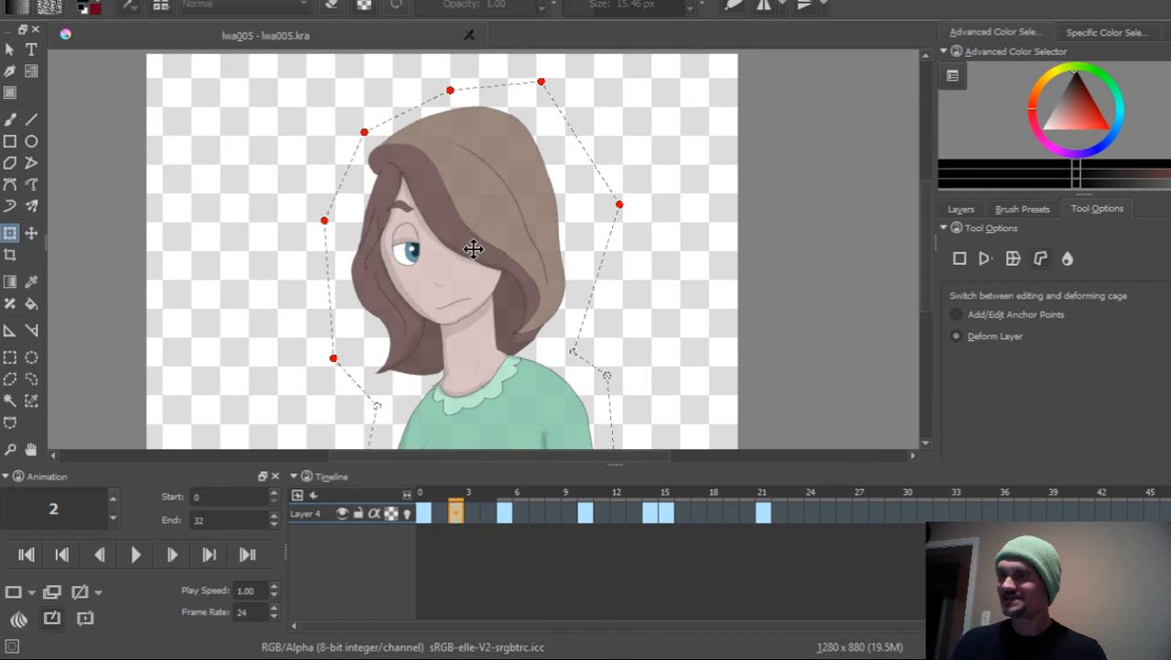
{"action": "left_click_drag", "start_coordinate": [465, 252], "coordinate": [534, 252]}
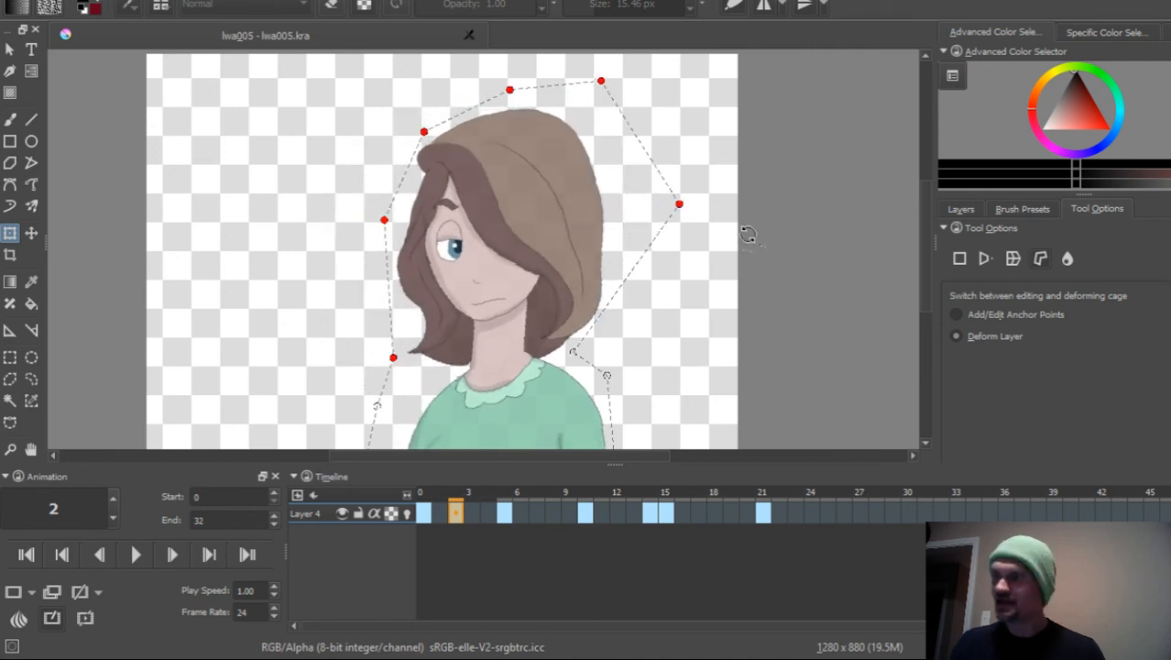
{"action": "left_click_drag", "start_coordinate": [692, 307], "coordinate": [671, 348]}
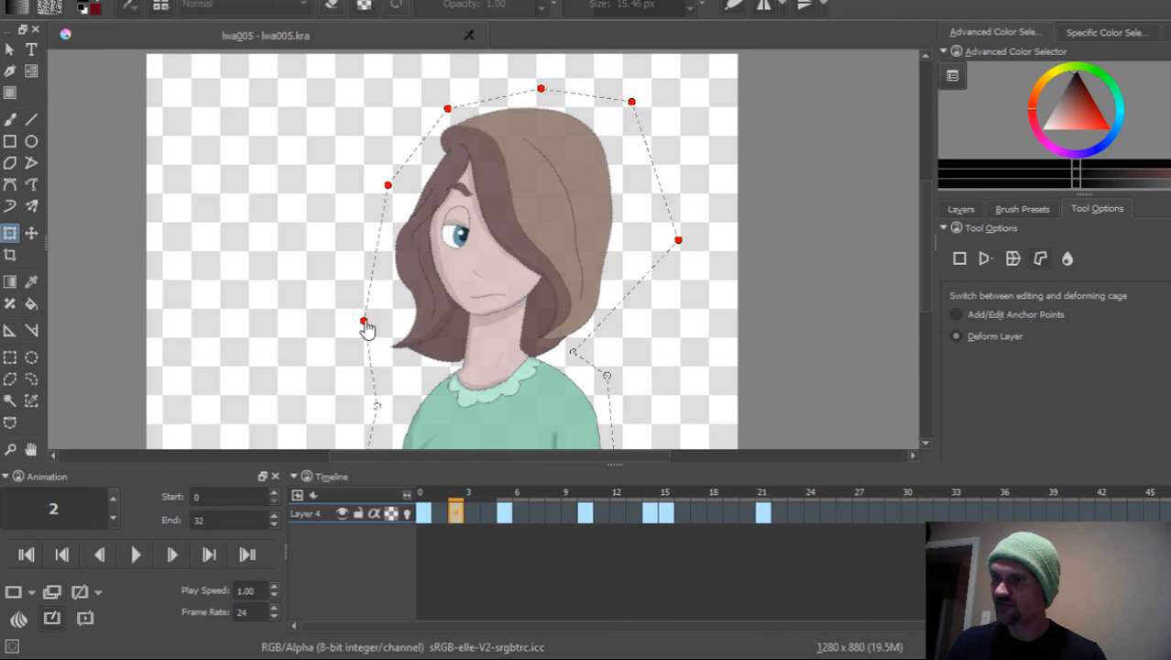
{"action": "left_click_drag", "start_coordinate": [363, 322], "coordinate": [406, 312]}
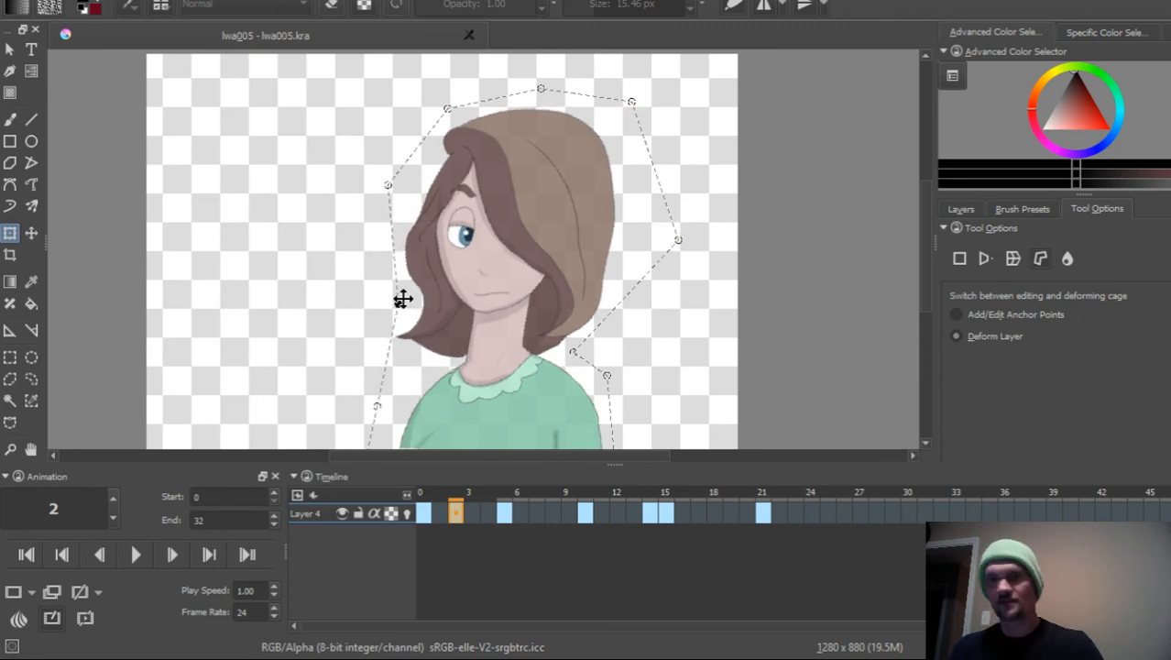
{"action": "key", "text": "Return"}
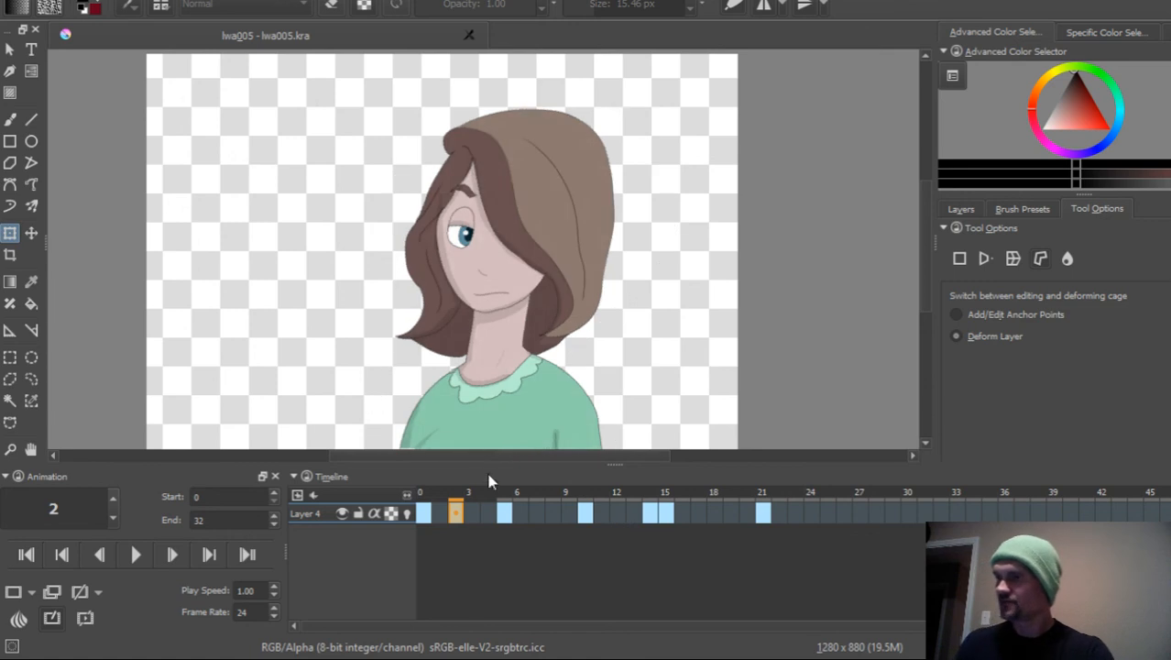
- Scrub the timeline between frames 0 and 8 to review the reshaped pose against its neighbouring frames
{"action": "mouse_move", "coordinate": [457, 490]}
{"action": "left_mouse_down"}
{"action": "mouse_move", "coordinate": [419, 490]}
{"action": "mouse_move", "coordinate": [468, 499]}
{"action": "left_mouse_up"}
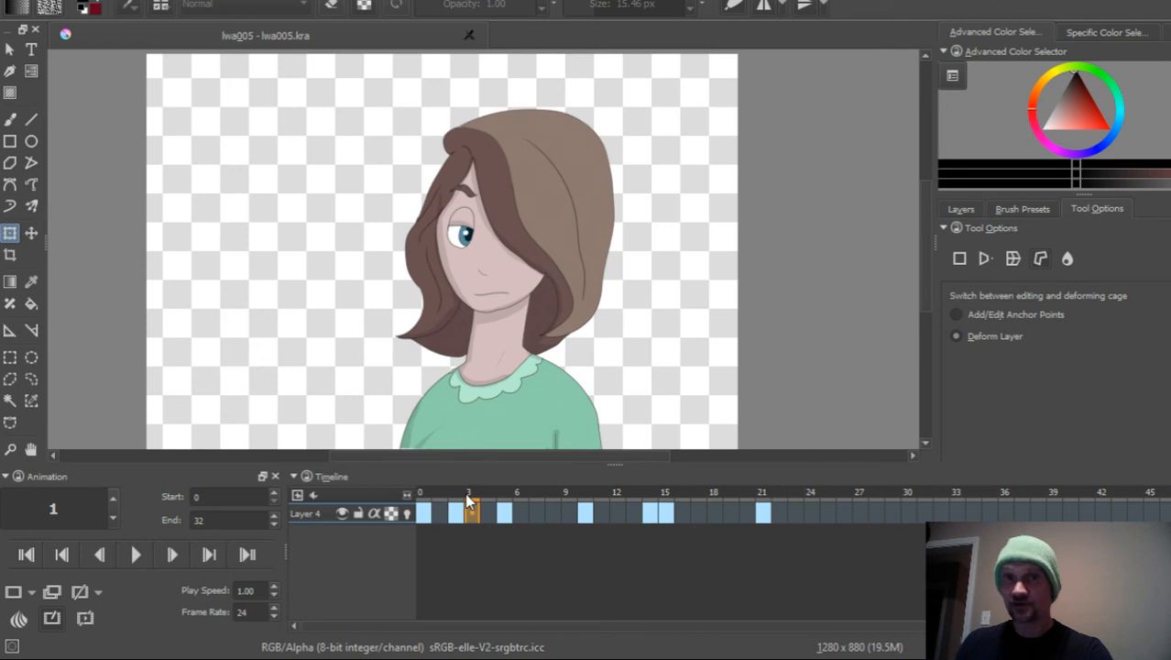
{"action": "mouse_move", "coordinate": [492, 502]}
{"action": "left_mouse_down"}
{"action": "mouse_move", "coordinate": [661, 496]}
{"action": "mouse_move", "coordinate": [439, 506]}
{"action": "left_mouse_up"}
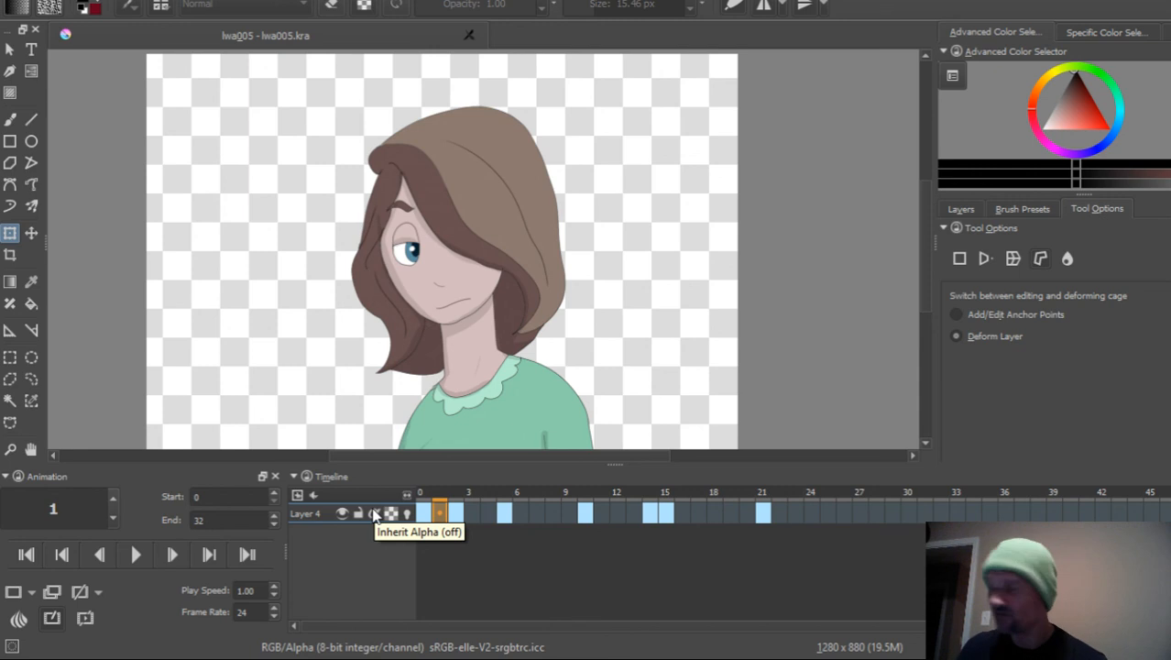
{"action": "mouse_move", "coordinate": [423, 496]}
{"action": "left_mouse_down"}
{"action": "mouse_move", "coordinate": [523, 505]}
{"action": "mouse_move", "coordinate": [563, 495]}
{"action": "left_mouse_up"}
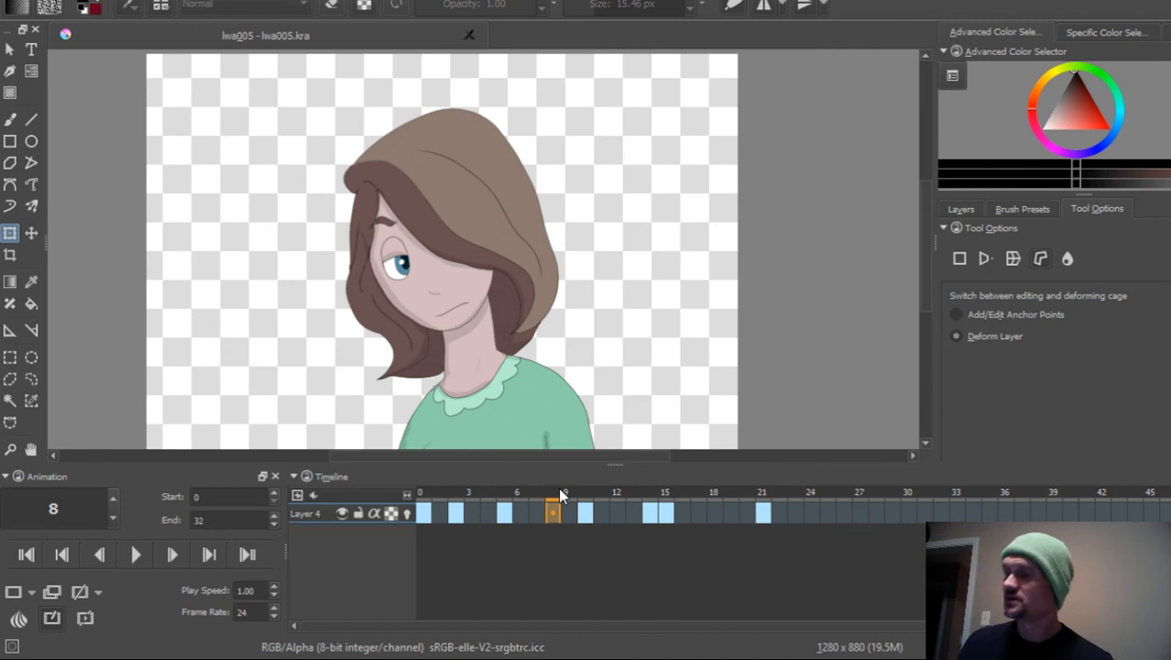
{"action": "mouse_move", "coordinate": [561, 490]}
{"action": "left_mouse_down"}
{"action": "mouse_move", "coordinate": [771, 503]}
{"action": "mouse_move", "coordinate": [410, 518]}
{"action": "left_mouse_up"}
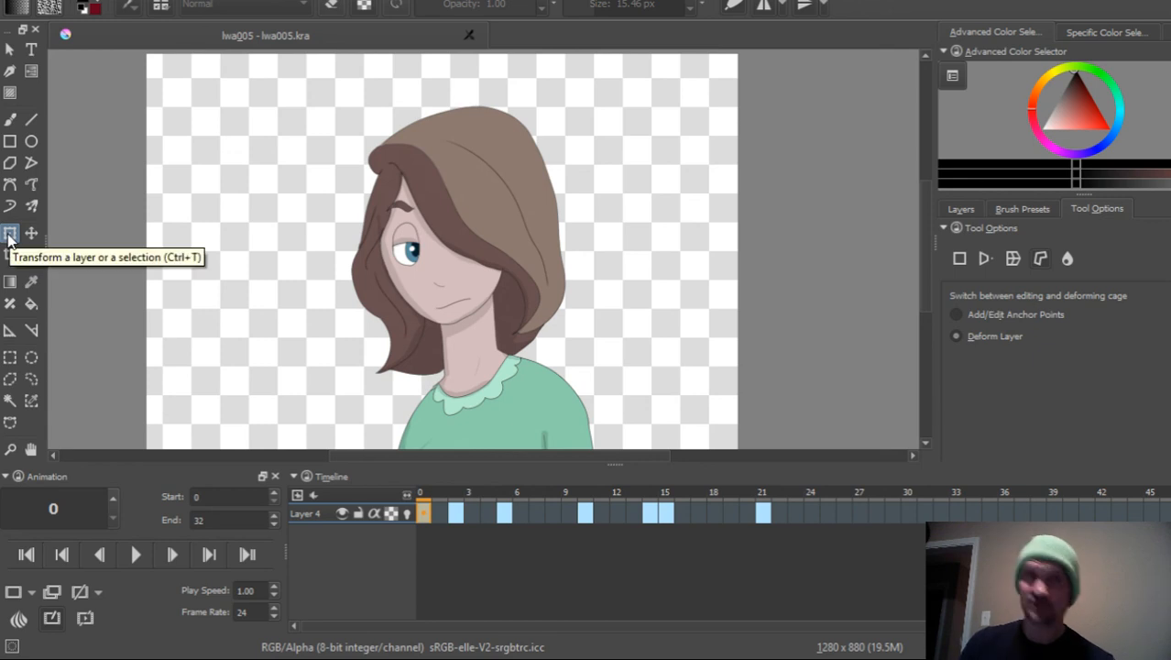
- Start a Warp transform on frame 0 with the anchor points set to Draw
{"action": "left_click", "coordinate": [1040, 260]}
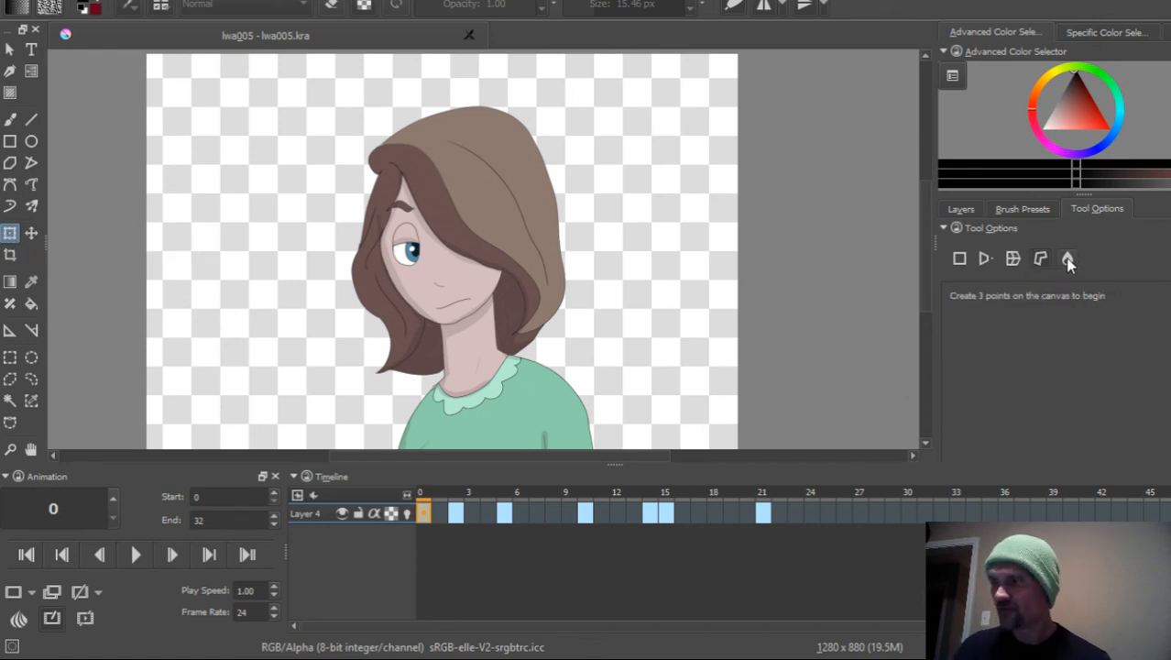
{"action": "left_click", "coordinate": [1070, 260]}
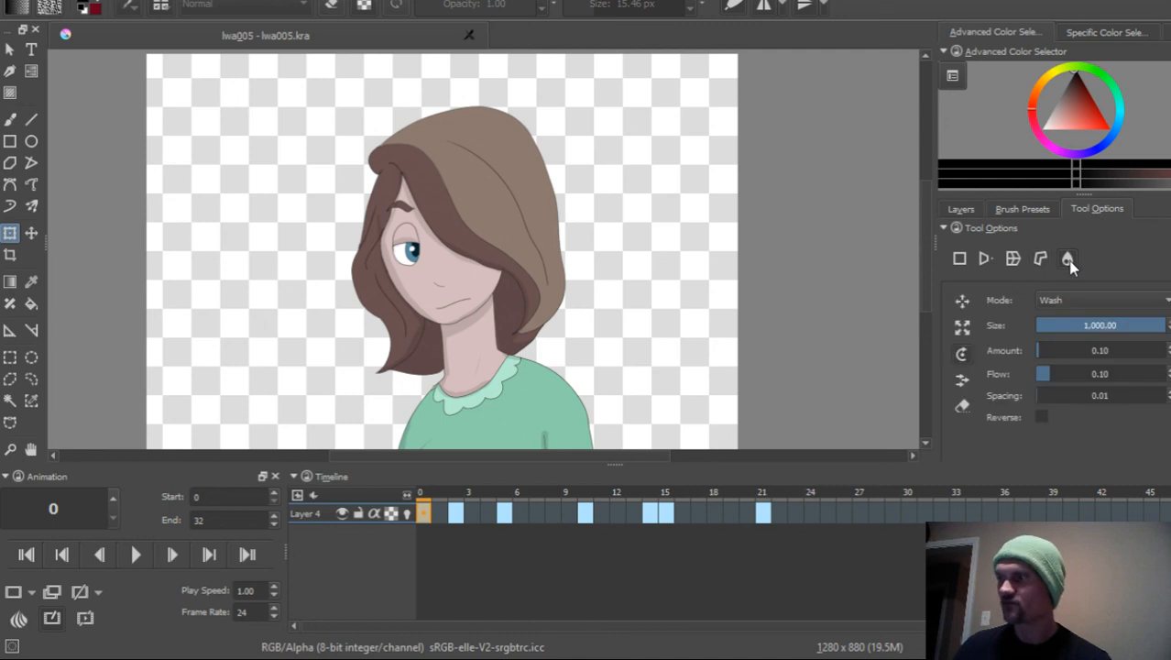
{"action": "left_click", "coordinate": [1014, 260]}
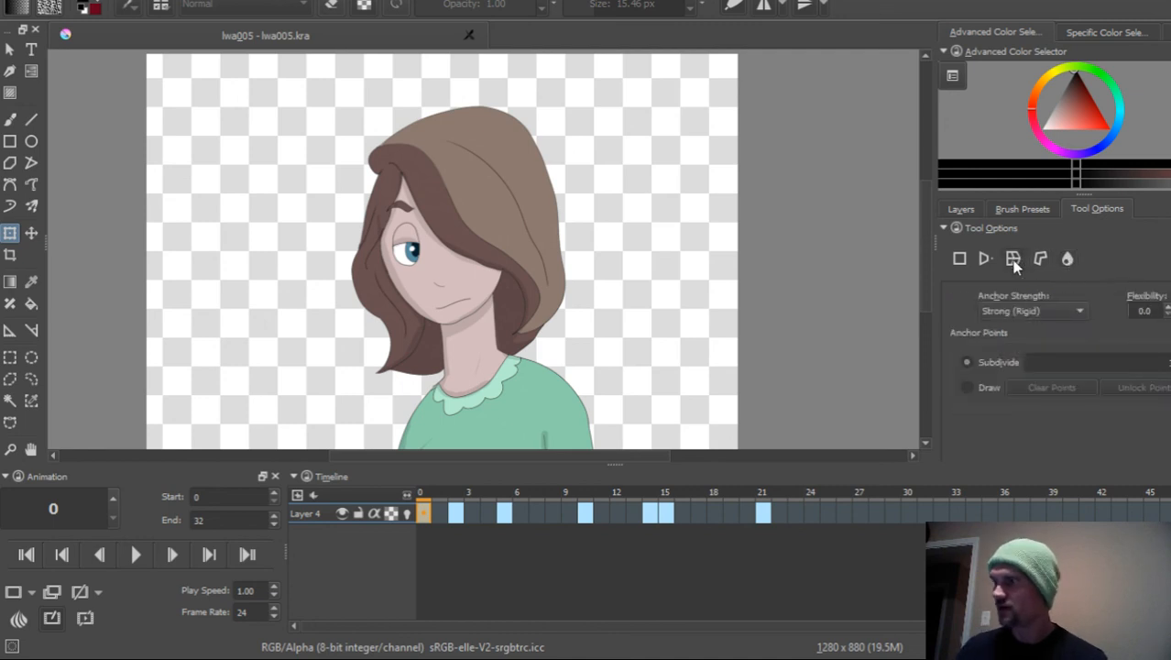
{"action": "left_click", "coordinate": [970, 389]}
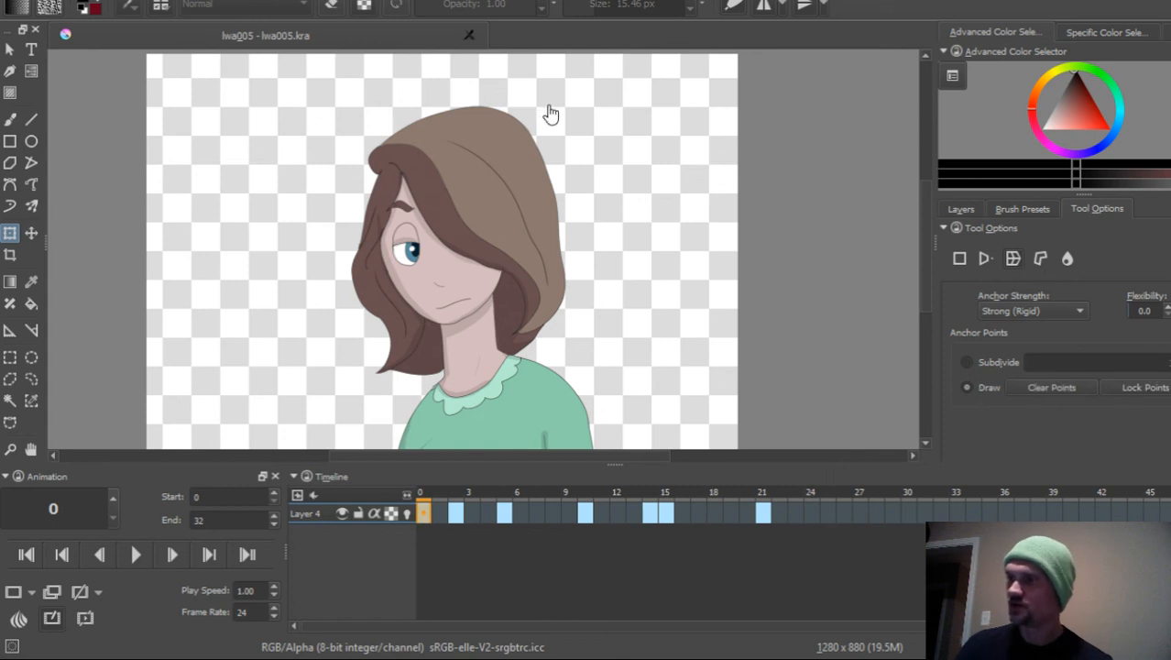
{"action": "left_click", "coordinate": [450, 90]}
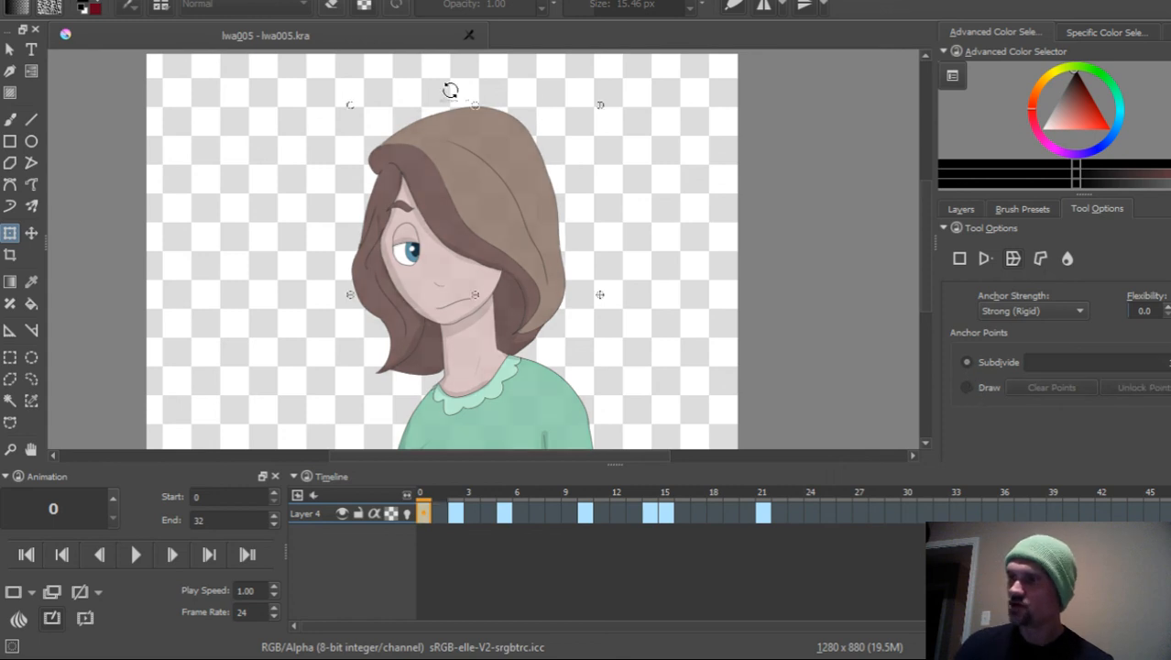
{"action": "left_click", "coordinate": [967, 387]}
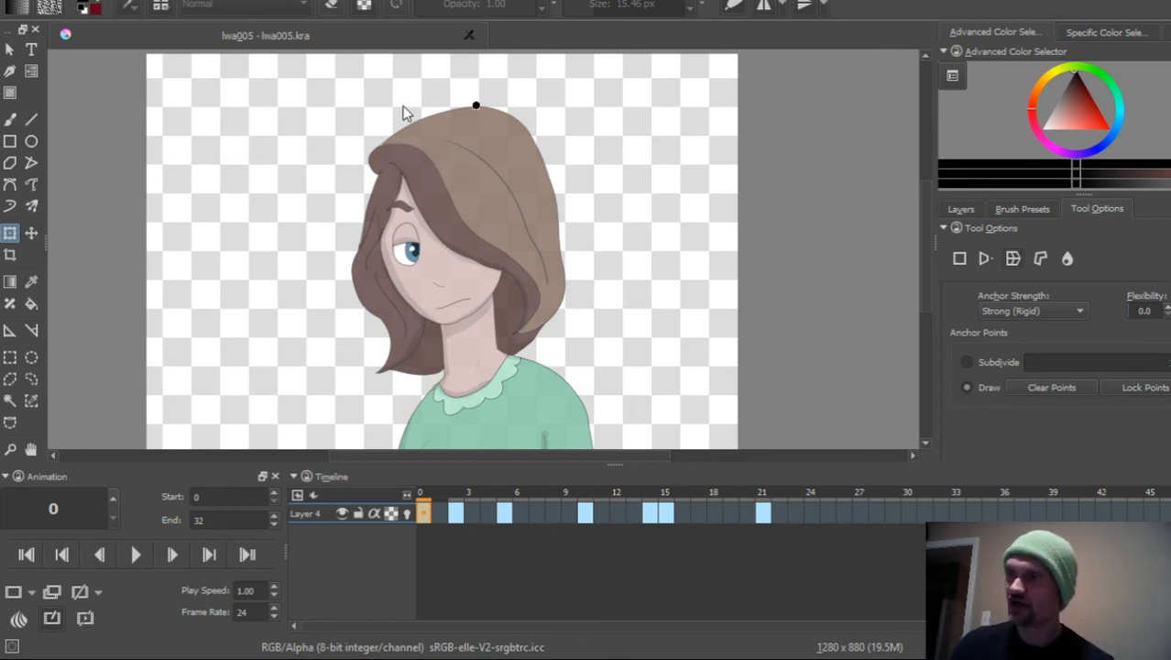
- Place warp anchor points down the face side of the hair and a row of points along the neckline
{"action": "left_click", "coordinate": [365, 115]}
{"action": "left_click", "coordinate": [350, 249]}
{"action": "left_click", "coordinate": [350, 368]}
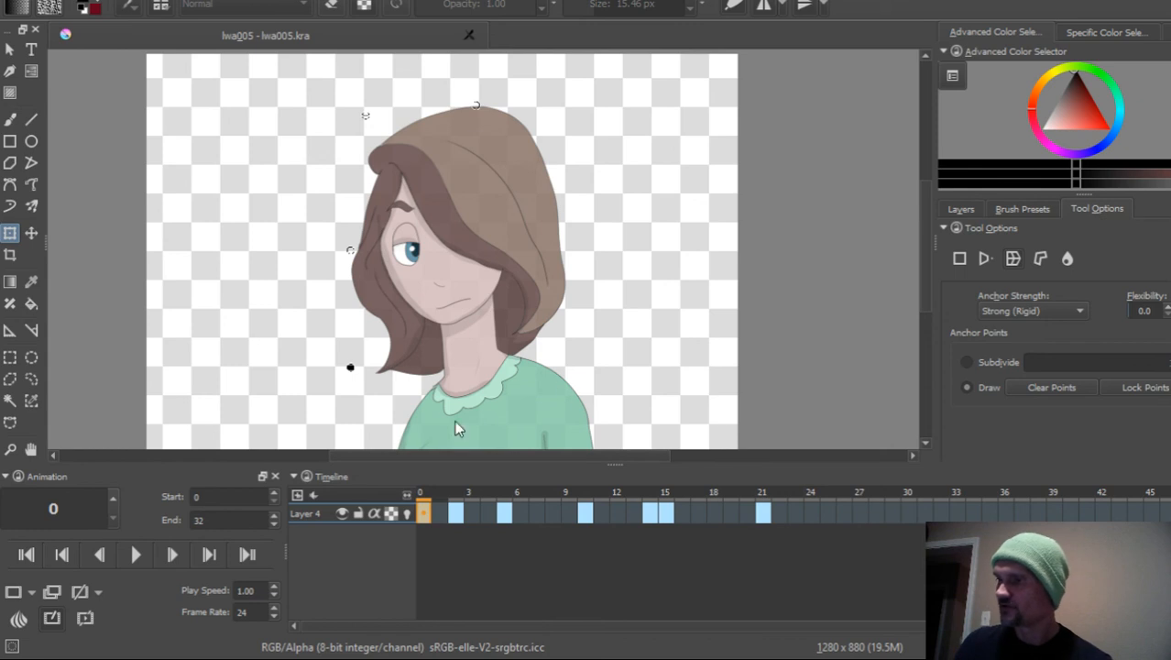
{"action": "left_click", "coordinate": [415, 385]}
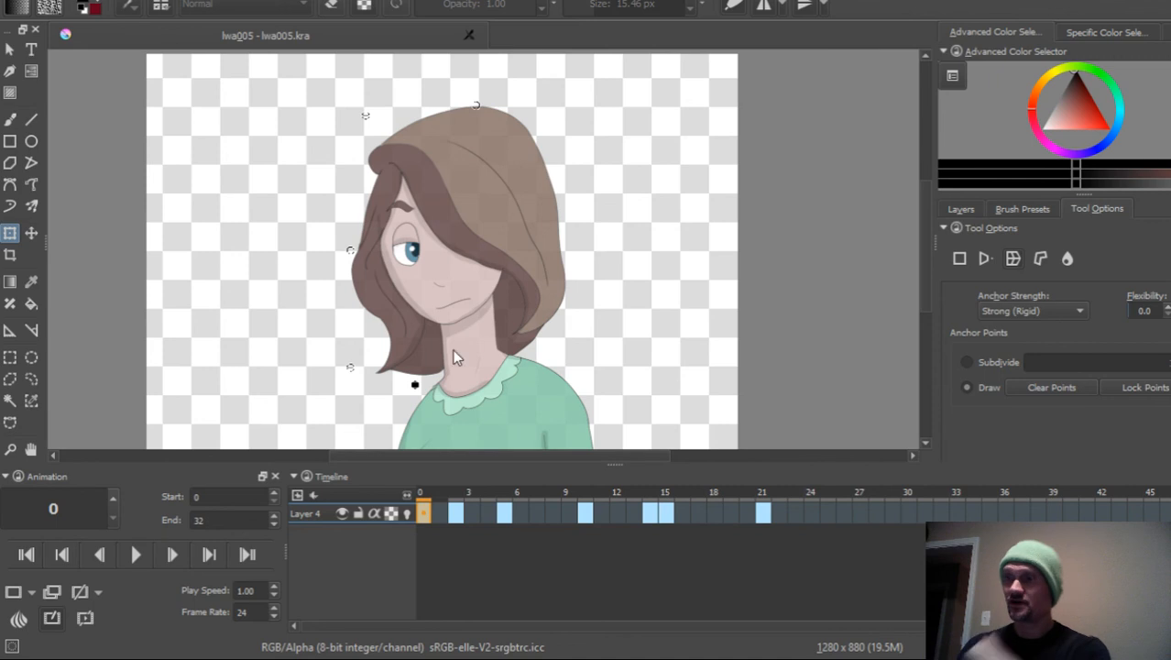
{"action": "left_click_drag", "start_coordinate": [442, 385], "coordinate": [509, 359]}
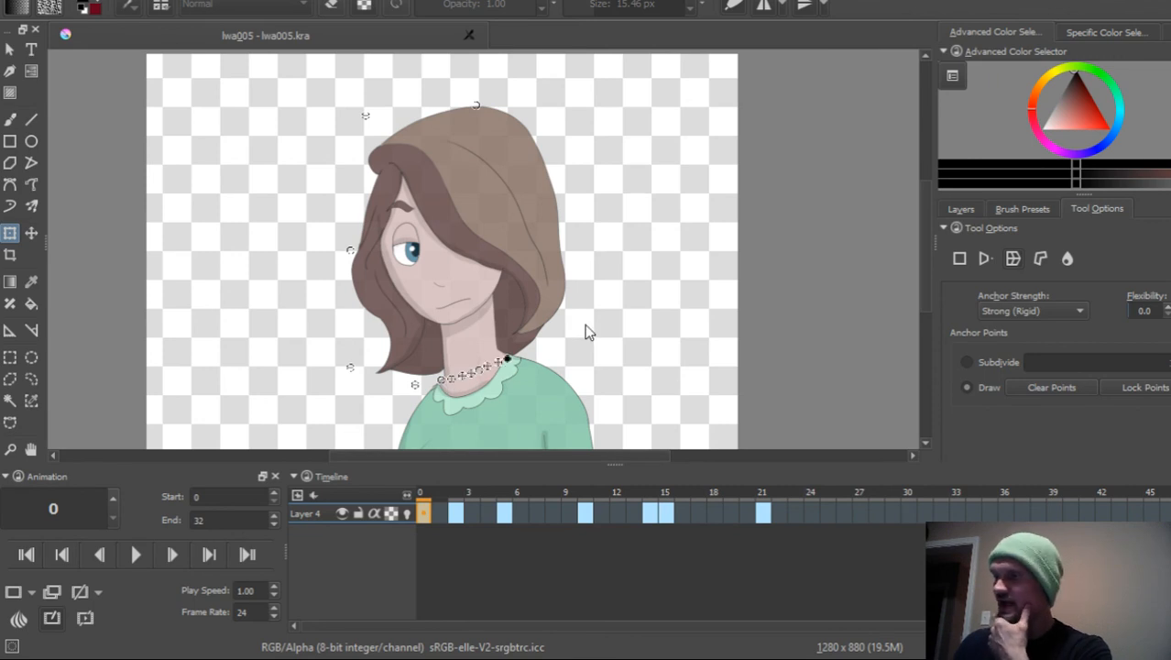
- Add warp anchor points up the back of the hair to the head's upper edge and lock the points
{"action": "left_click", "coordinate": [585, 324]}
{"action": "left_click", "coordinate": [600, 188]}
{"action": "left_click", "coordinate": [534, 105]}
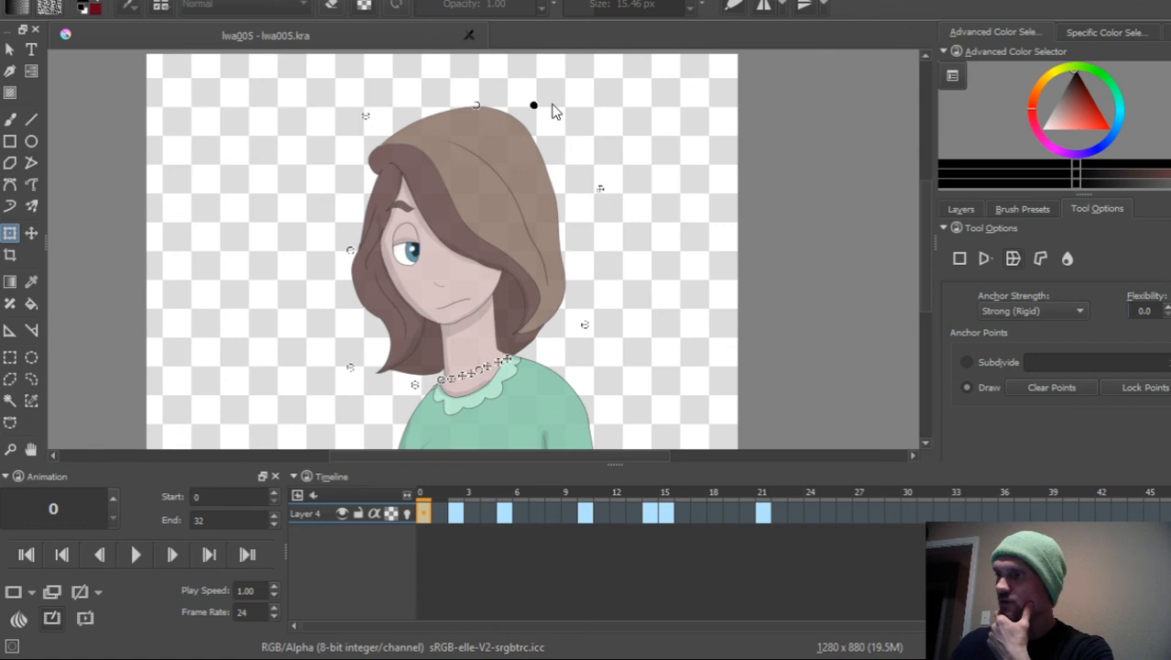
{"action": "left_click", "coordinate": [1146, 387]}
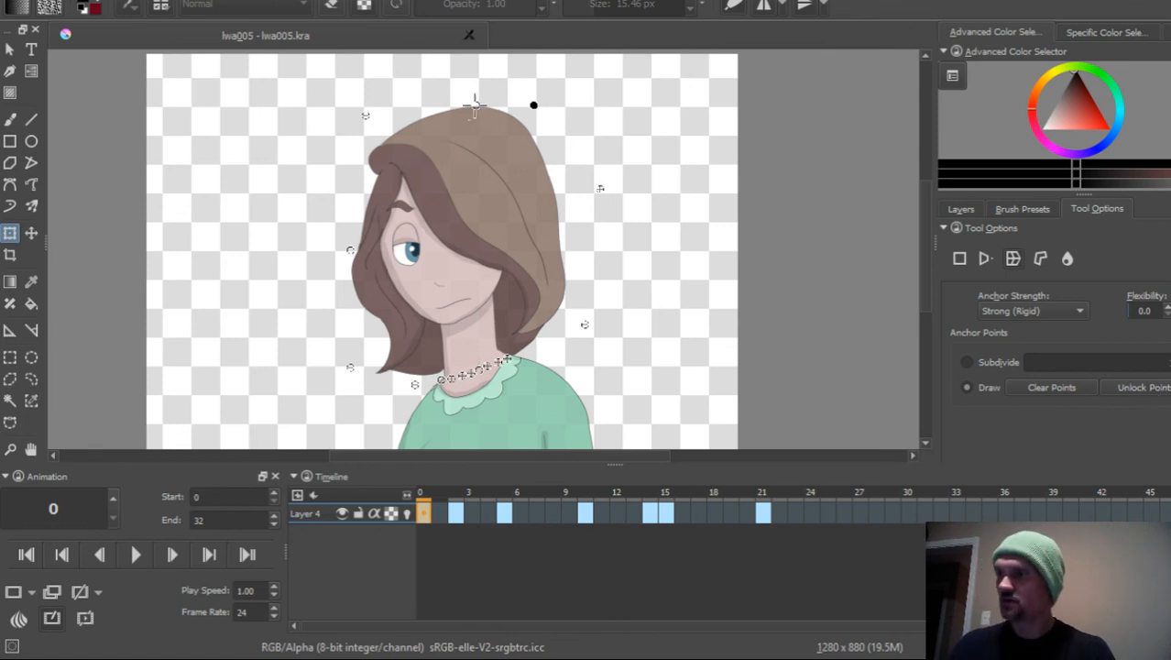
- Select the warp points around the head, leaving the neckline ones out, try rotating them back and forth, and cancel the warp
{"action": "left_click", "coordinate": [476, 105], "text": "ctrl"}
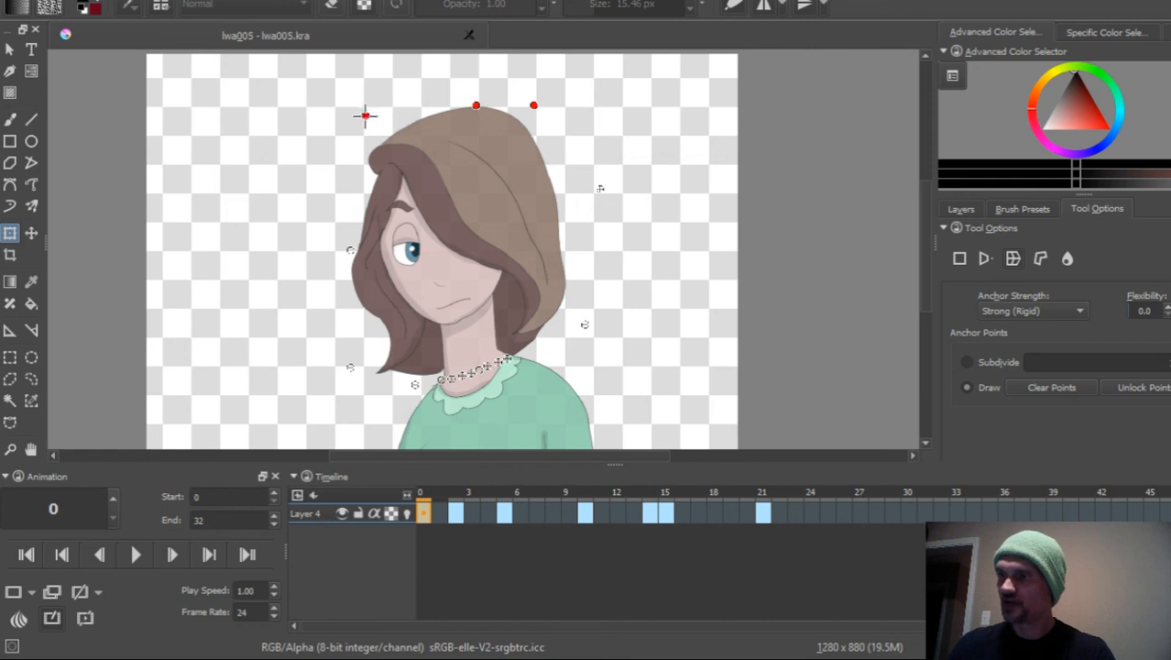
{"action": "left_click", "coordinate": [351, 249], "text": "ctrl"}
{"action": "left_click", "coordinate": [350, 367], "text": "ctrl"}
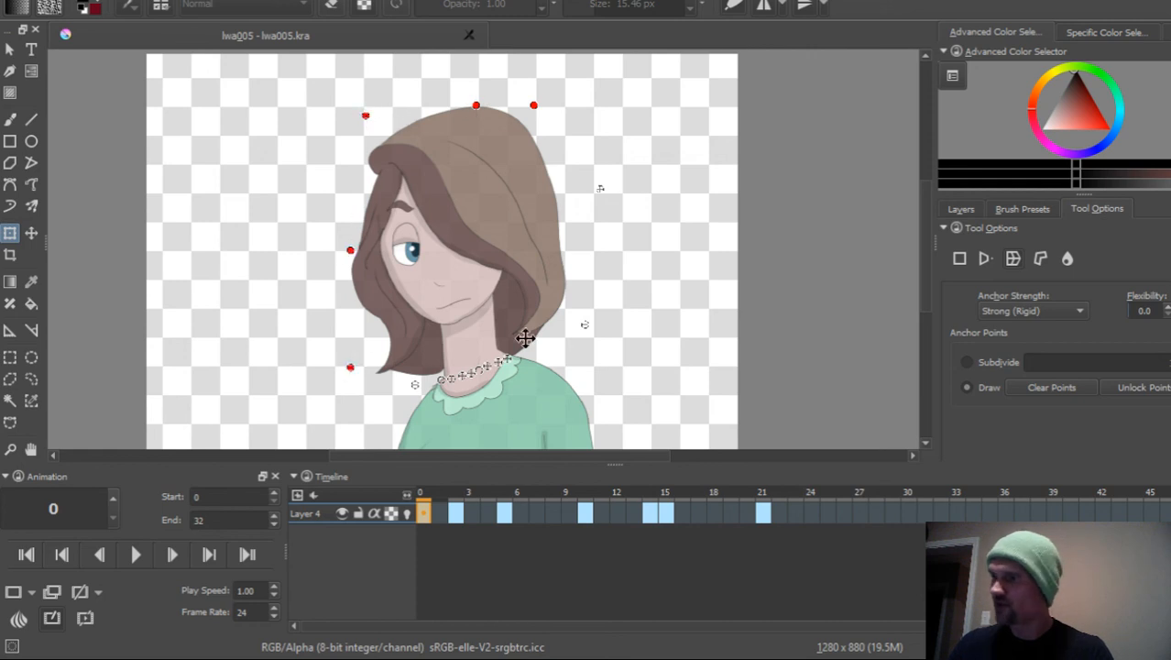
{"action": "left_click", "coordinate": [585, 324], "text": "ctrl"}
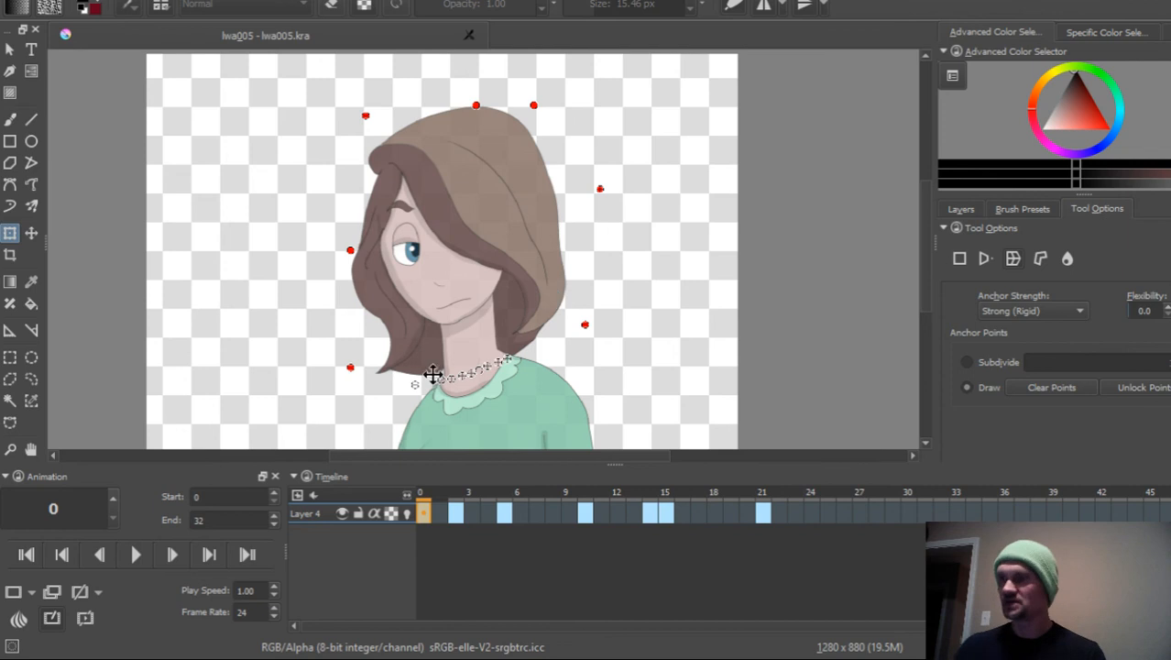
{"action": "left_click_drag", "start_coordinate": [681, 300], "coordinate": [607, 370]}
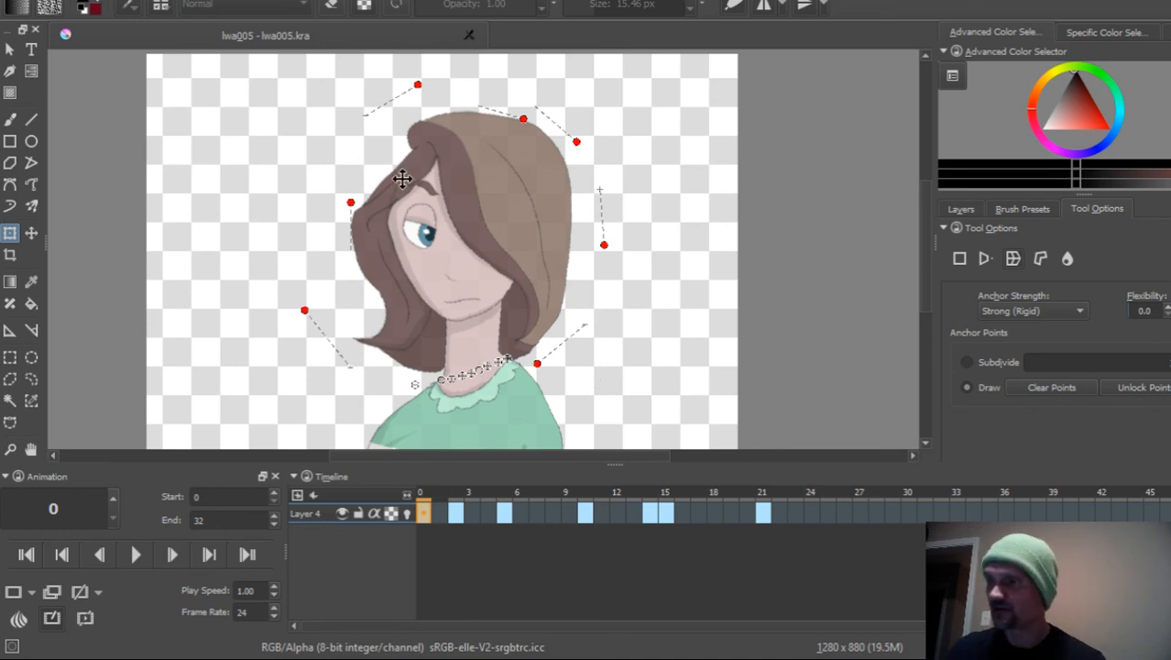
{"action": "left_click_drag", "start_coordinate": [651, 349], "coordinate": [672, 285]}
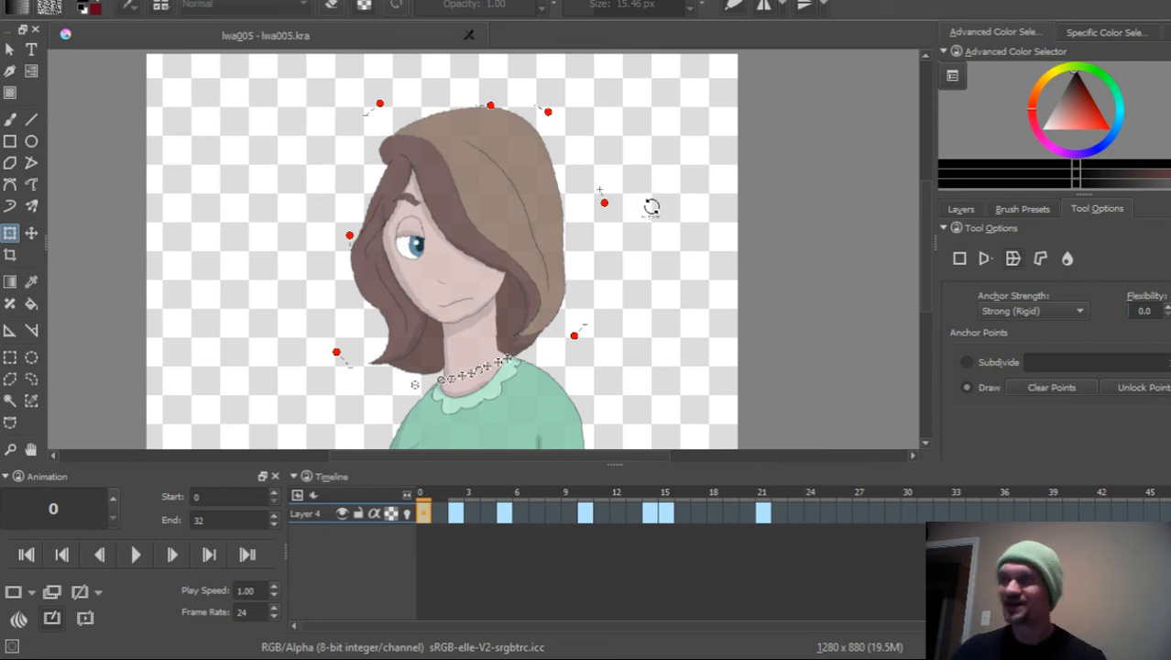
{"action": "left_click_drag", "start_coordinate": [648, 190], "coordinate": [638, 218]}
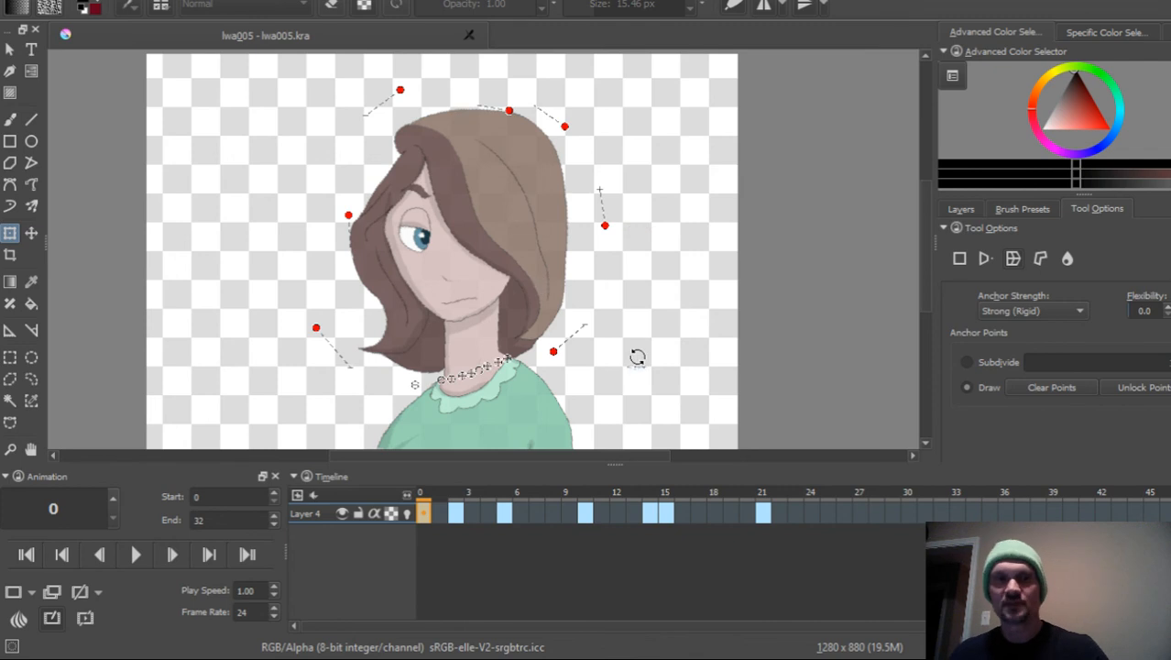
{"action": "key", "text": "Return"}
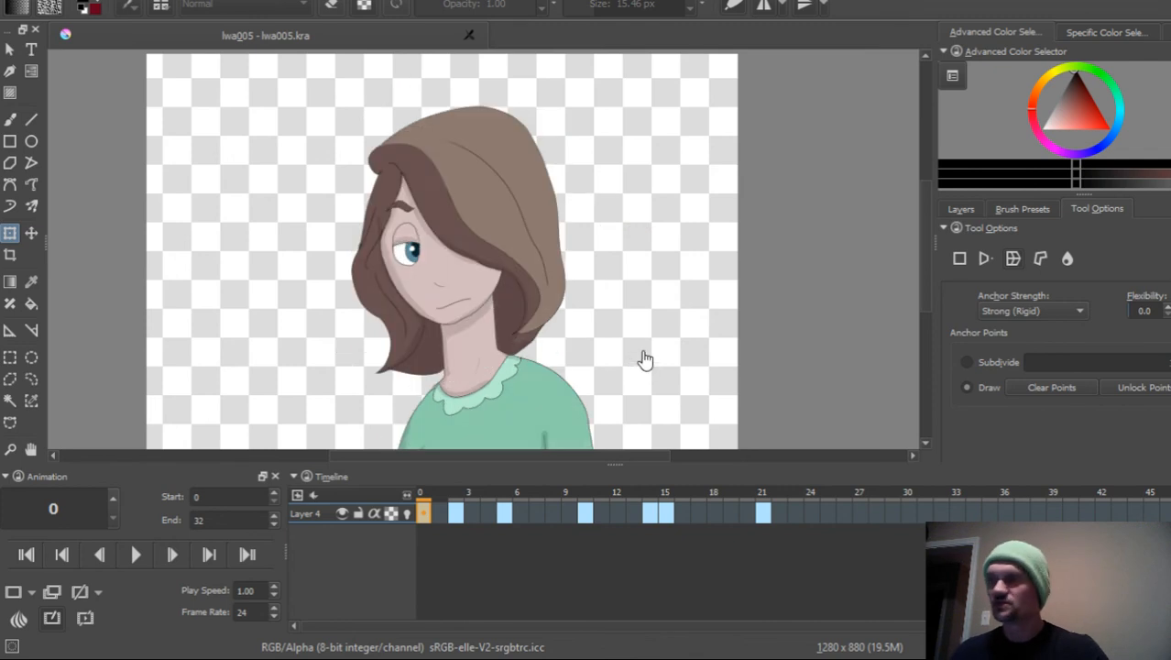
- Start a Cage transform on frame 0 with points from above the head down past the face-side hair
{"action": "left_click", "coordinate": [1039, 259]}
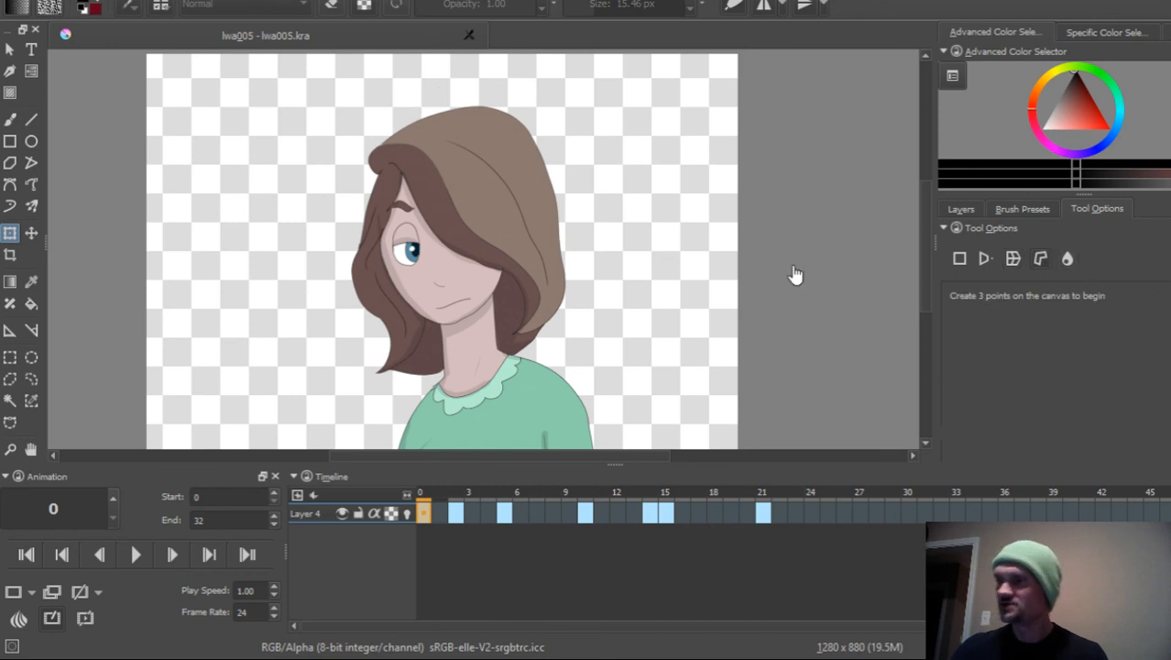
{"action": "left_click", "coordinate": [444, 91]}
{"action": "left_click", "coordinate": [315, 153]}
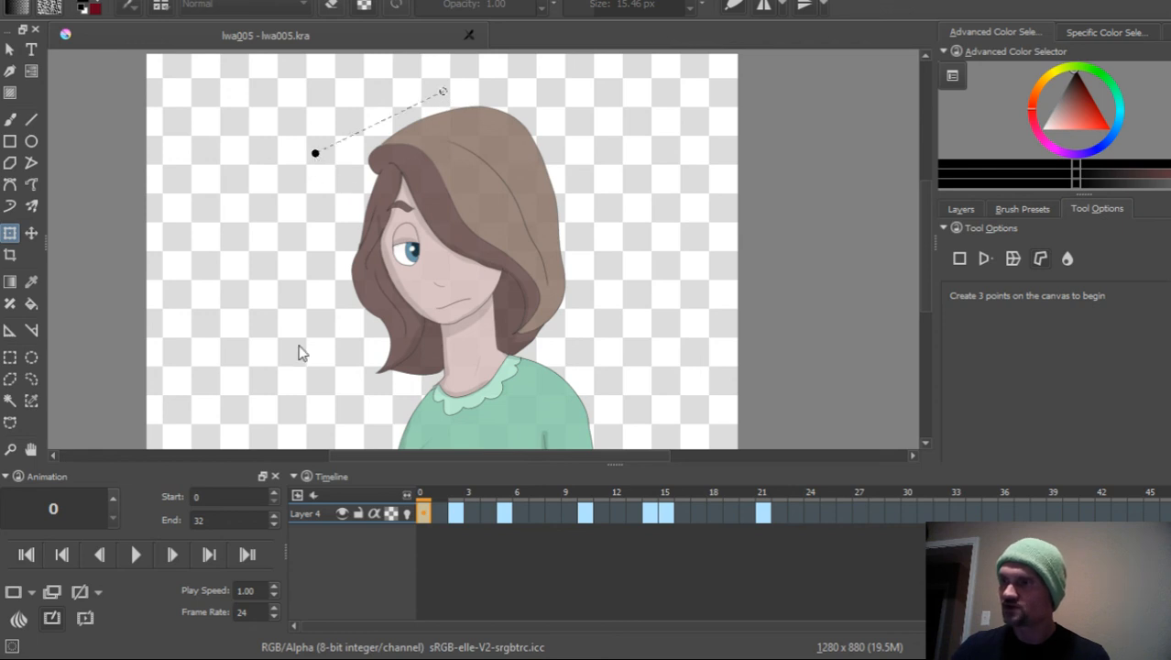
{"action": "left_click", "coordinate": [307, 333]}
{"action": "left_click", "coordinate": [361, 403]}
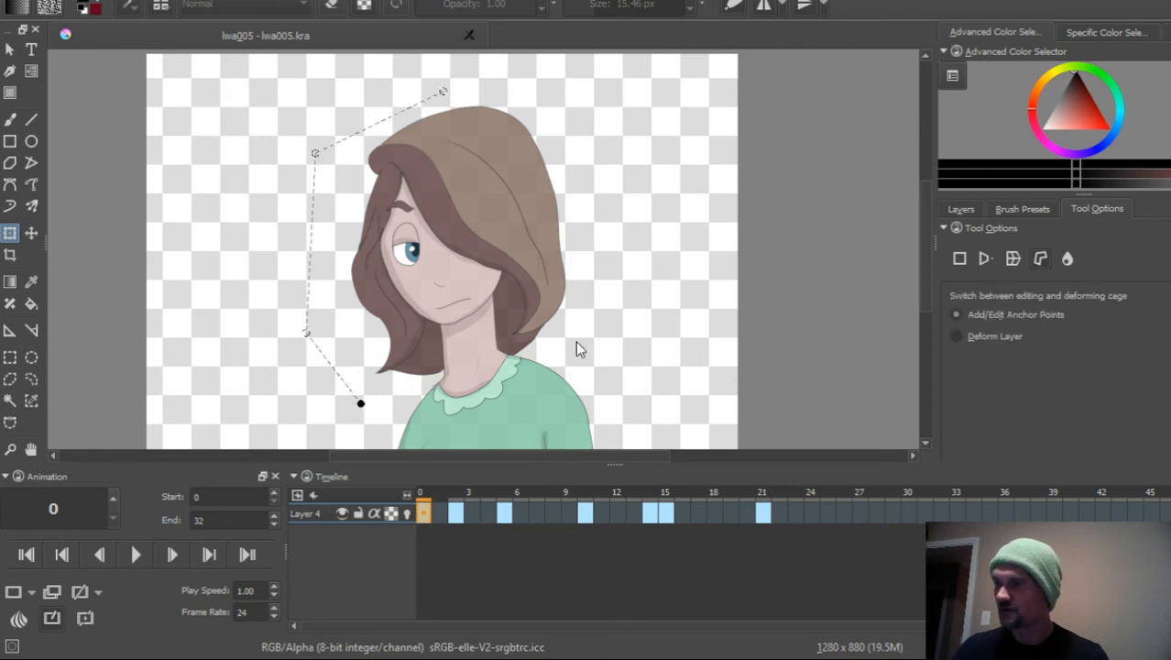
- Continue the cage below the body and up past the far shoulder and back of the hair, closing it above the head
{"action": "left_click_drag", "start_coordinate": [686, 358], "coordinate": [712, 277]}
{"action": "left_click", "coordinate": [386, 410]}
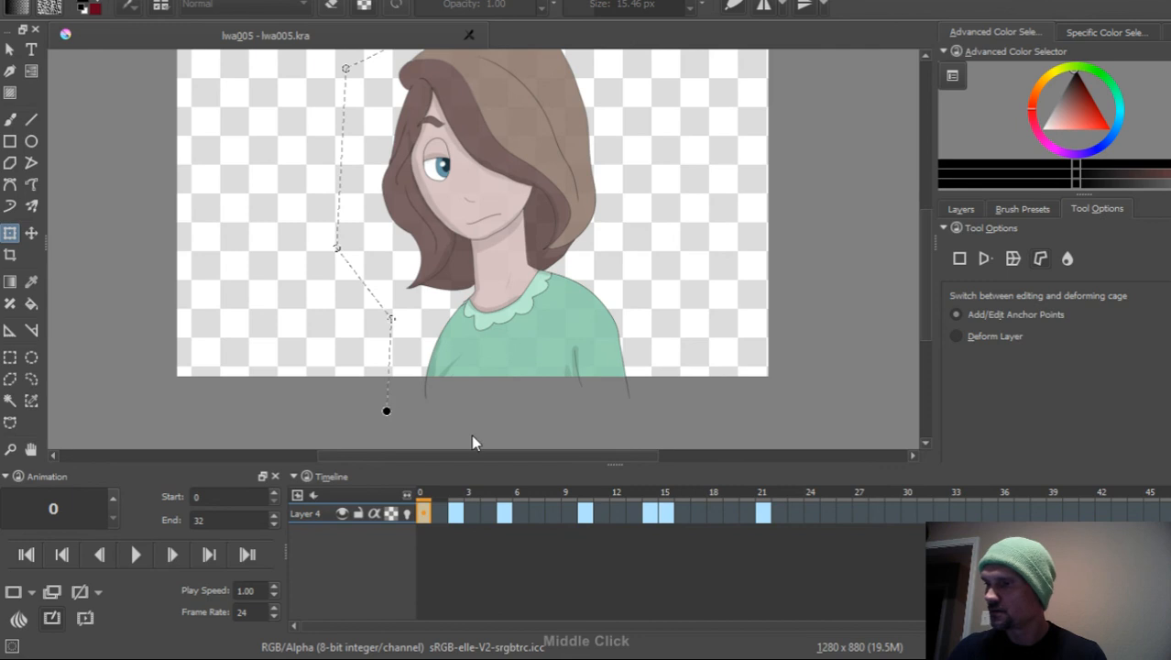
{"action": "left_click", "coordinate": [492, 436]}
{"action": "left_click", "coordinate": [657, 405]}
{"action": "left_click", "coordinate": [656, 301]}
{"action": "left_click", "coordinate": [588, 262]}
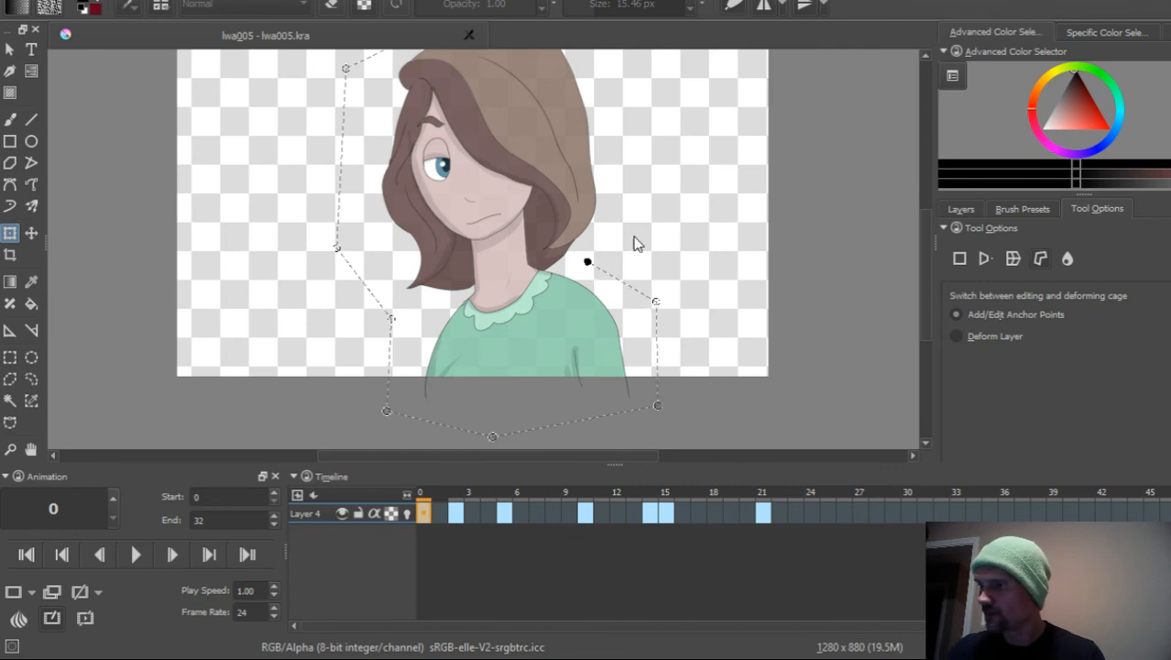
{"action": "left_click_drag", "start_coordinate": [633, 240], "coordinate": [605, 333]}
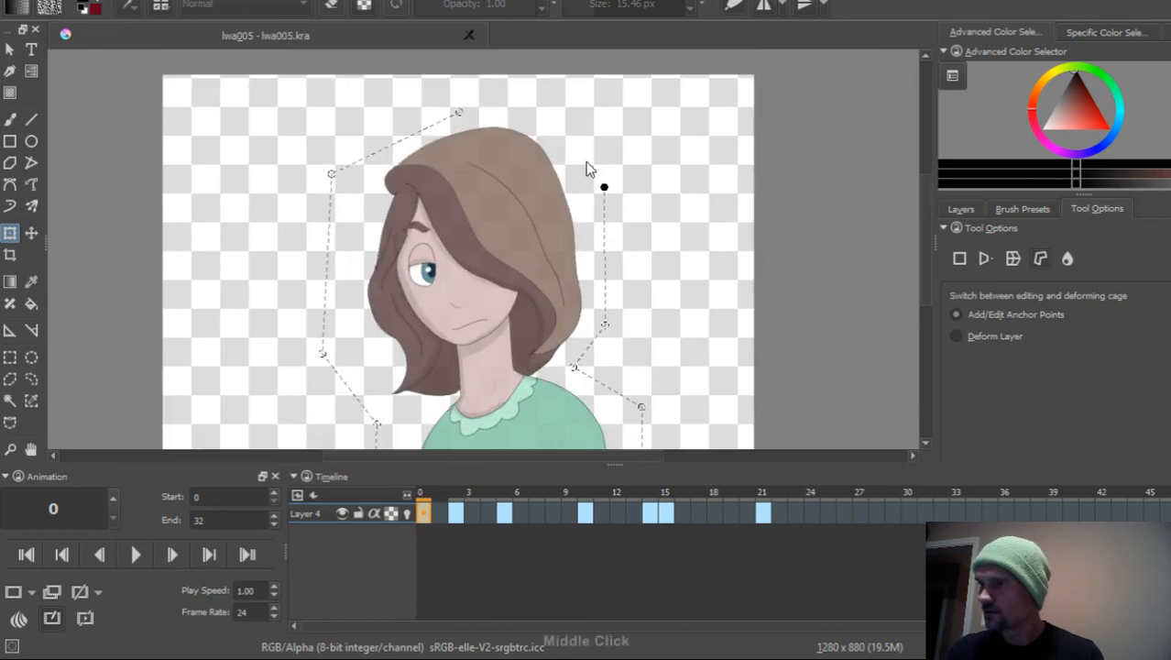
{"action": "left_click", "coordinate": [539, 102]}
{"action": "left_click", "coordinate": [458, 112]}
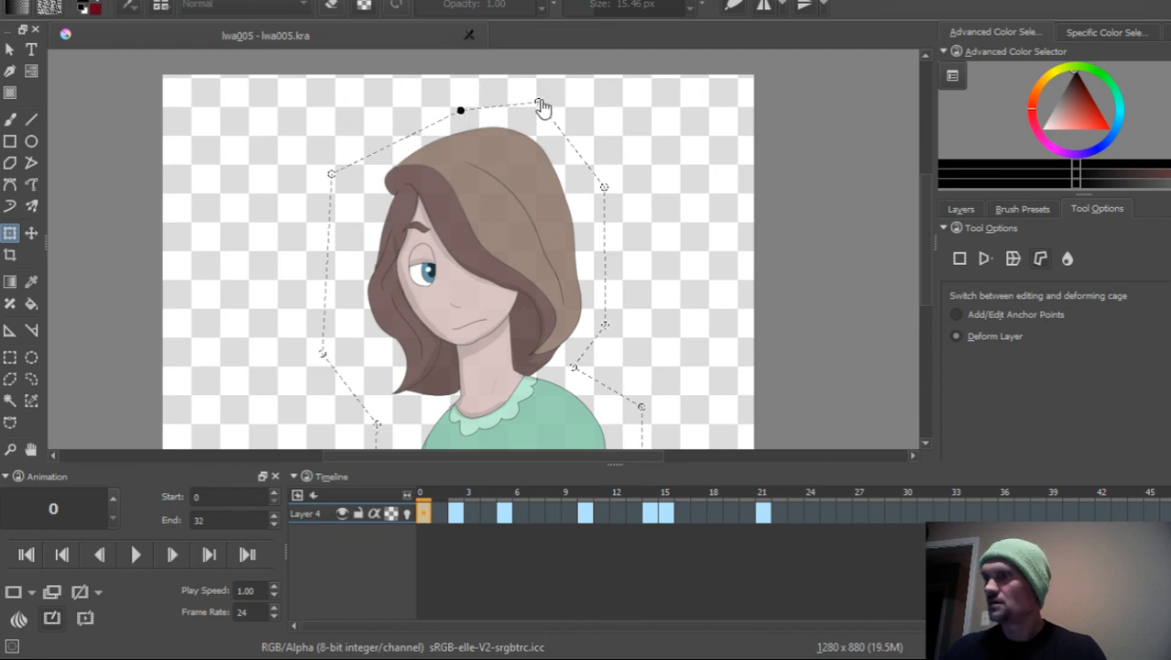
- Select the cage points around the head, rotate them clockwise, move them to the right, and apply the deformation
{"action": "left_click", "coordinate": [539, 102], "text": "ctrl"}
{"action": "left_click", "coordinate": [604, 187], "text": "ctrl"}
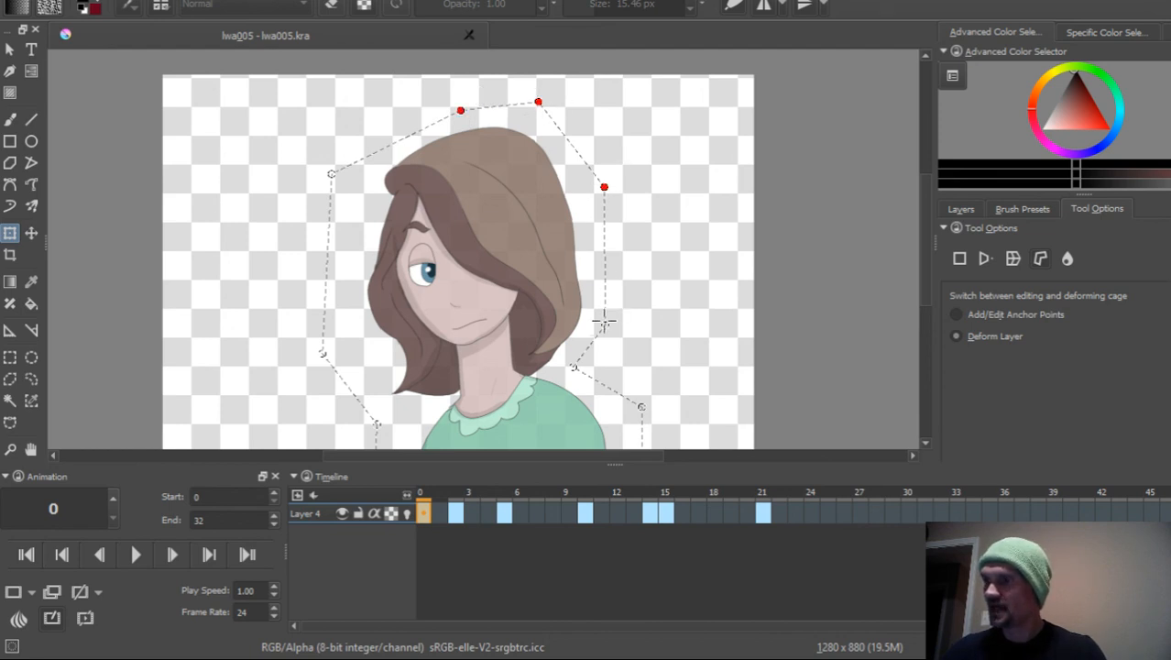
{"action": "left_click", "coordinate": [604, 322], "text": "ctrl"}
{"action": "left_click", "coordinate": [331, 174], "text": "ctrl"}
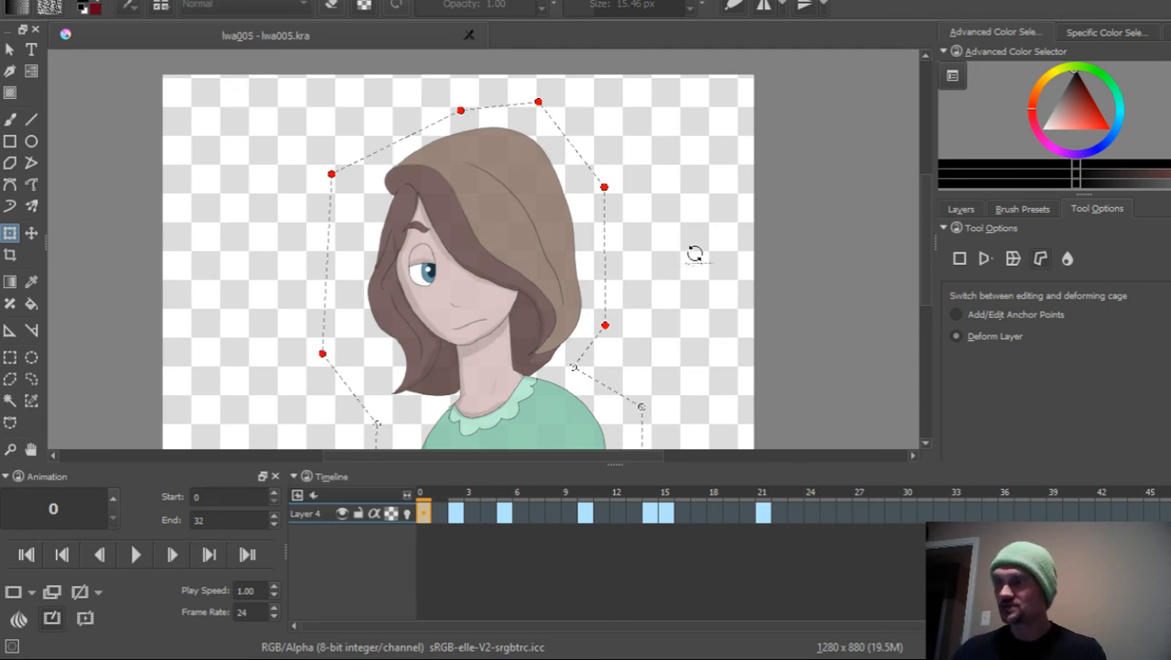
{"action": "left_click_drag", "start_coordinate": [694, 258], "coordinate": [687, 296]}
{"action": "mouse_move", "coordinate": [525, 293]}
{"action": "left_mouse_down"}
{"action": "mouse_move", "coordinate": [624, 287]}
{"action": "mouse_move", "coordinate": [591, 285]}
{"action": "mouse_move", "coordinate": [606, 285]}
{"action": "left_mouse_up"}
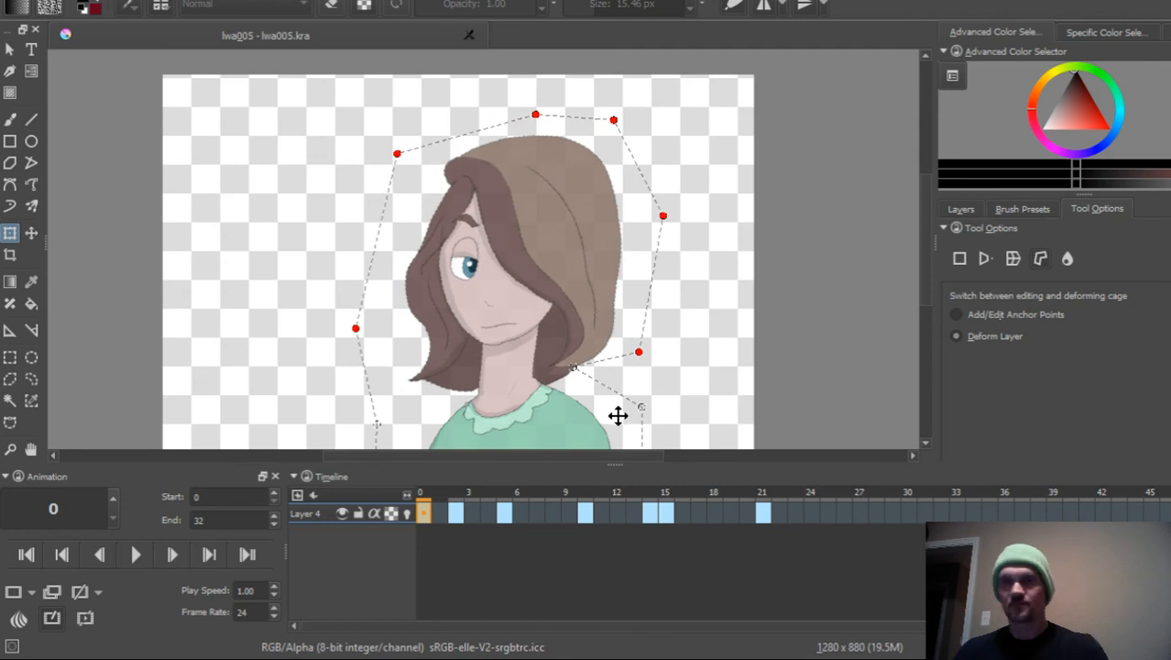
{"action": "key", "text": "Return"}
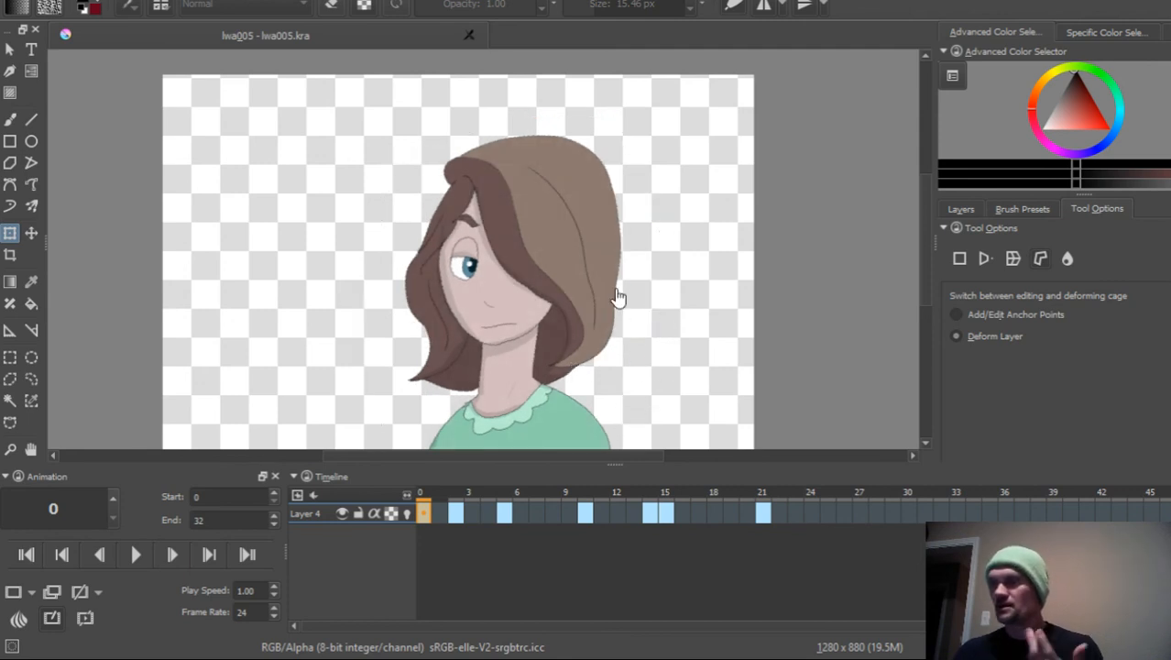
- Step back into the applied cage deformation, add a keyframe on frame 1, and return to frame 0
{"action": "key", "text": "ctrl+z"}
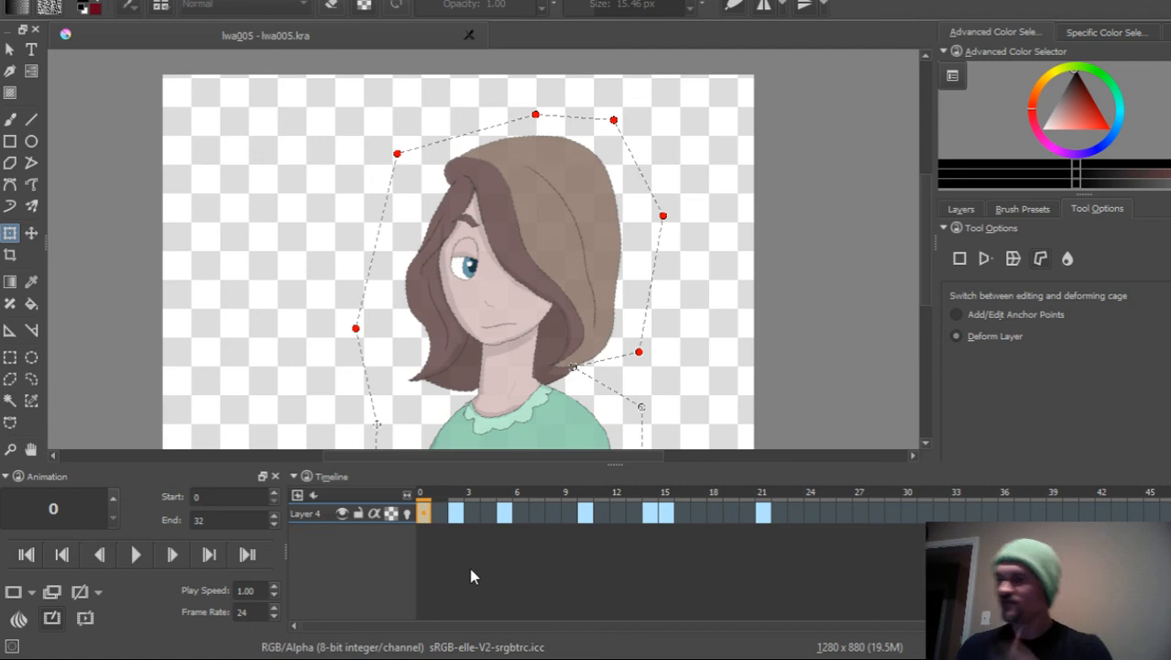
{"action": "left_click", "coordinate": [446, 513]}
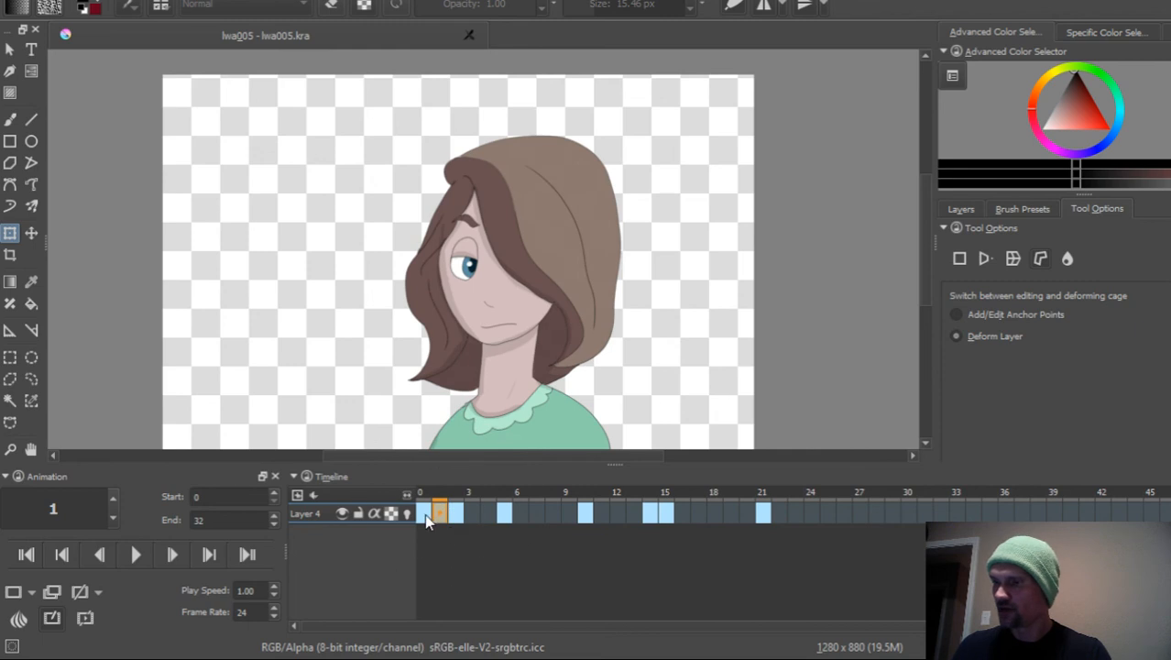
{"action": "left_click", "coordinate": [569, 266]}
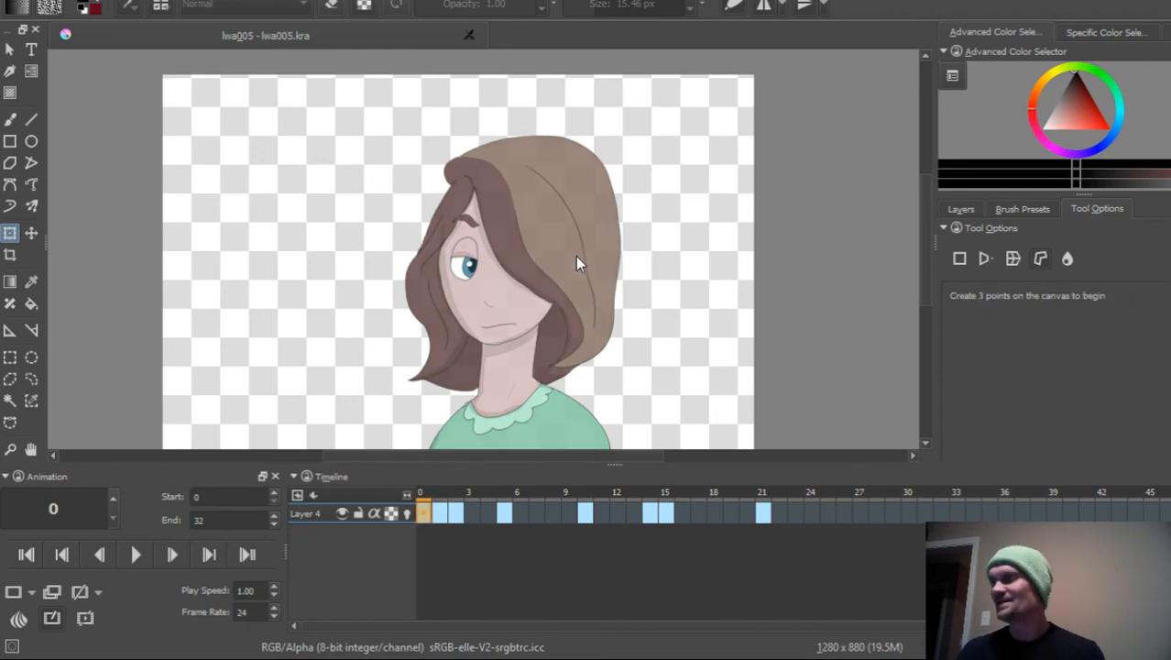
{"action": "left_click", "coordinate": [420, 156]}
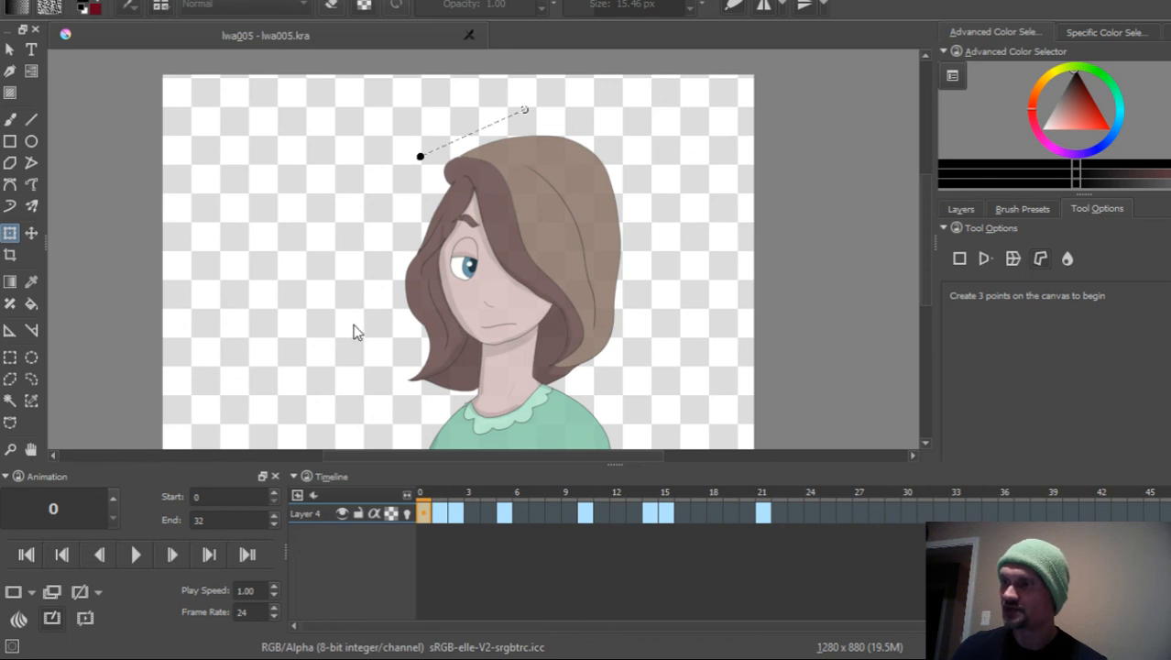
{"action": "left_click", "coordinate": [352, 324]}
{"action": "left_click", "coordinate": [400, 410]}
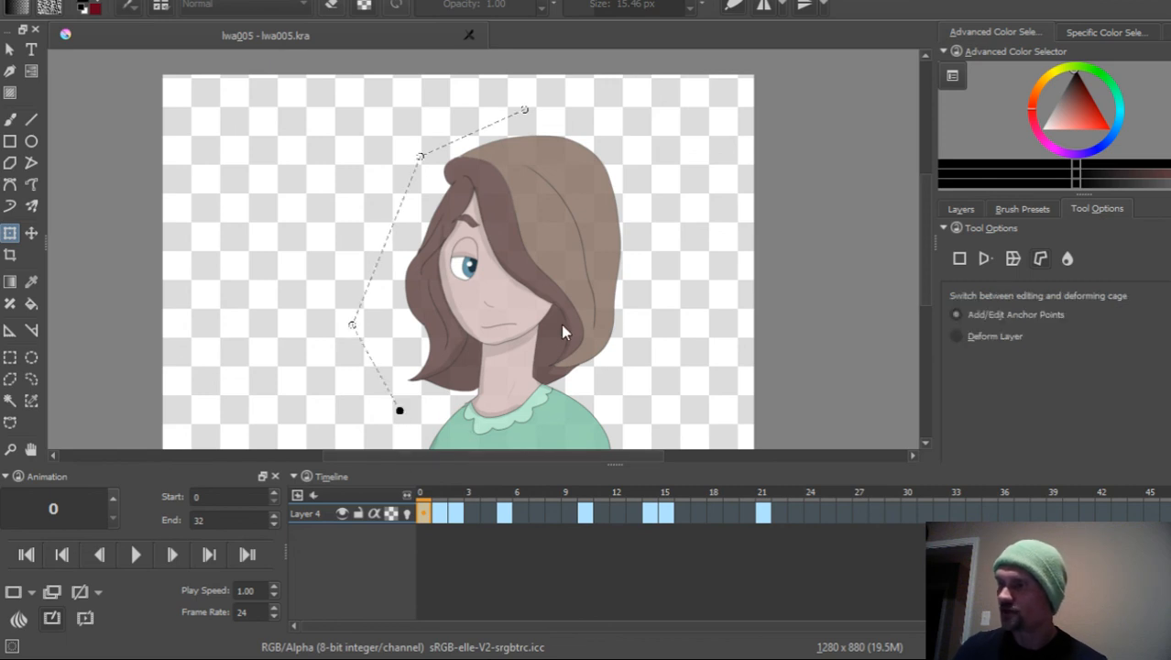
{"action": "left_click_drag", "start_coordinate": [639, 316], "coordinate": [655, 265]}
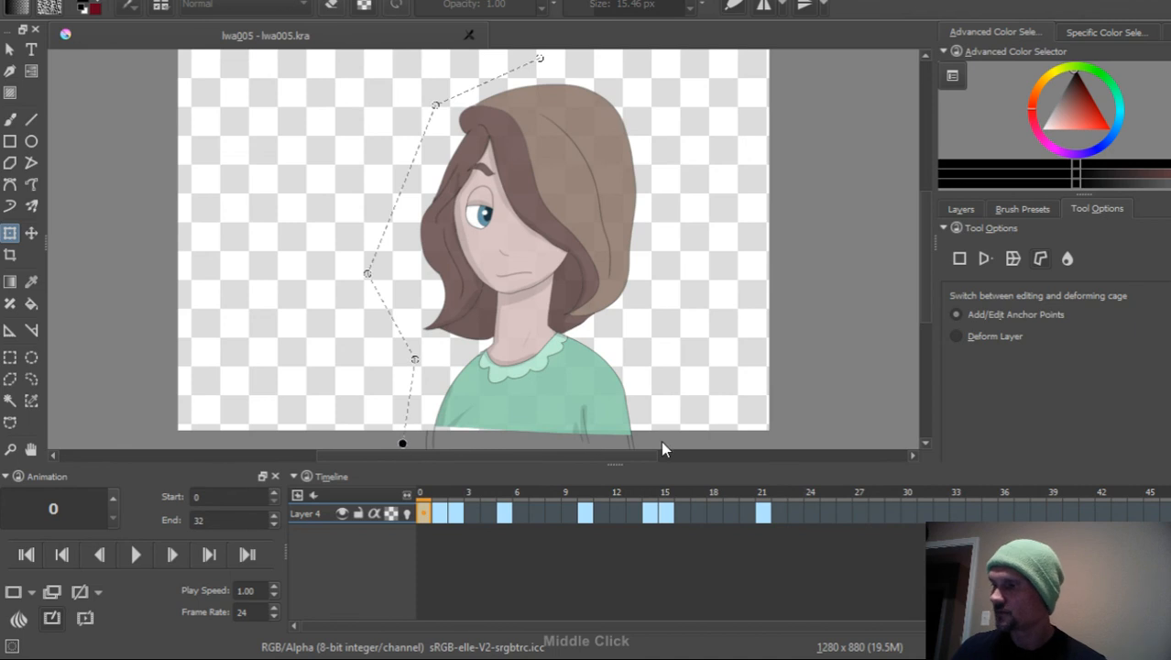
{"action": "left_click", "coordinate": [668, 441]}
{"action": "left_click", "coordinate": [635, 320]}
{"action": "left_click", "coordinate": [697, 191]}
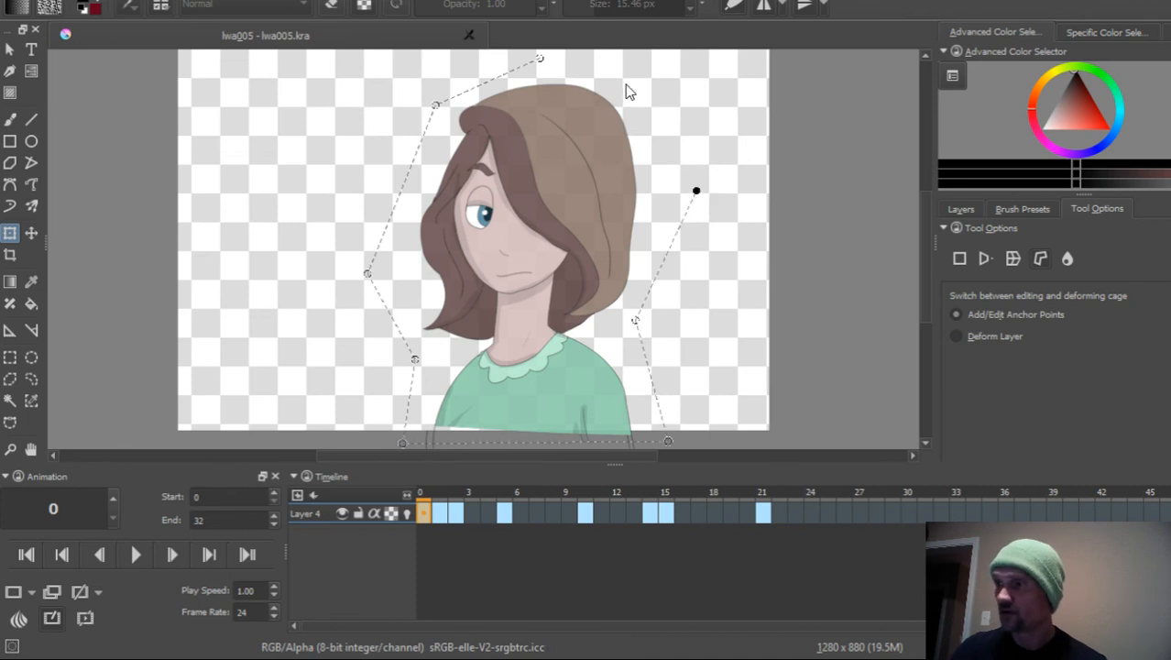
{"action": "left_click", "coordinate": [623, 84]}
{"action": "left_click", "coordinate": [541, 58]}
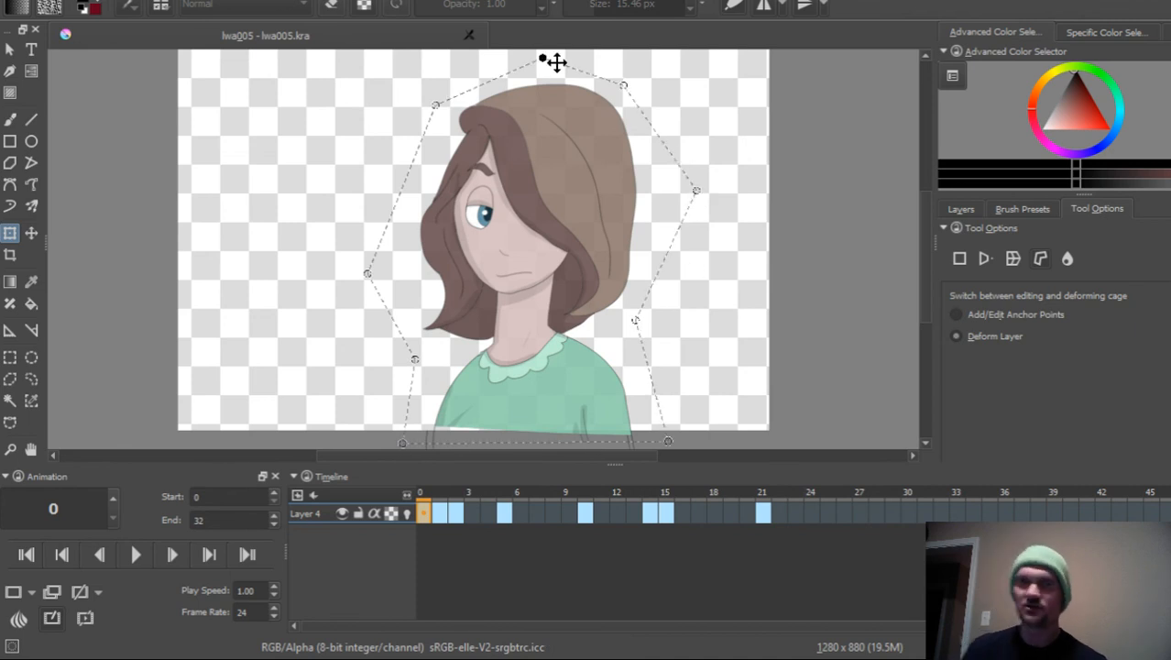
{"action": "key", "text": "Return"}
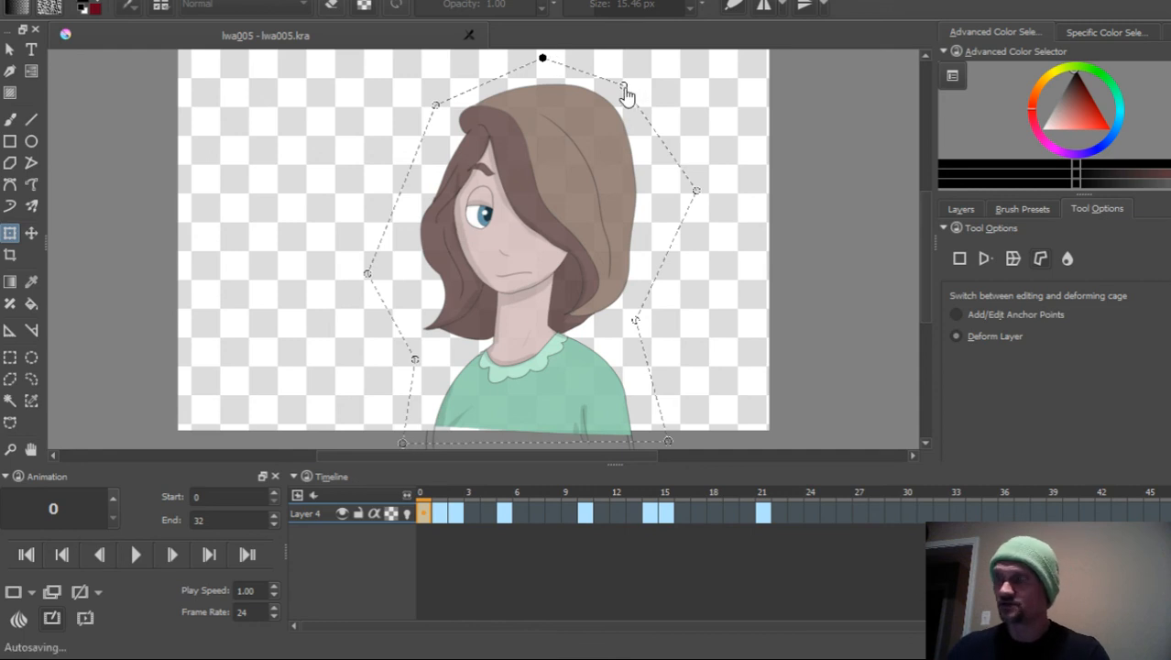
- Restart the Cage transform on frame 0 and draw a closed cage around the character from above the head, selecting the cage points around the head
{"action": "left_click", "coordinate": [610, 131]}
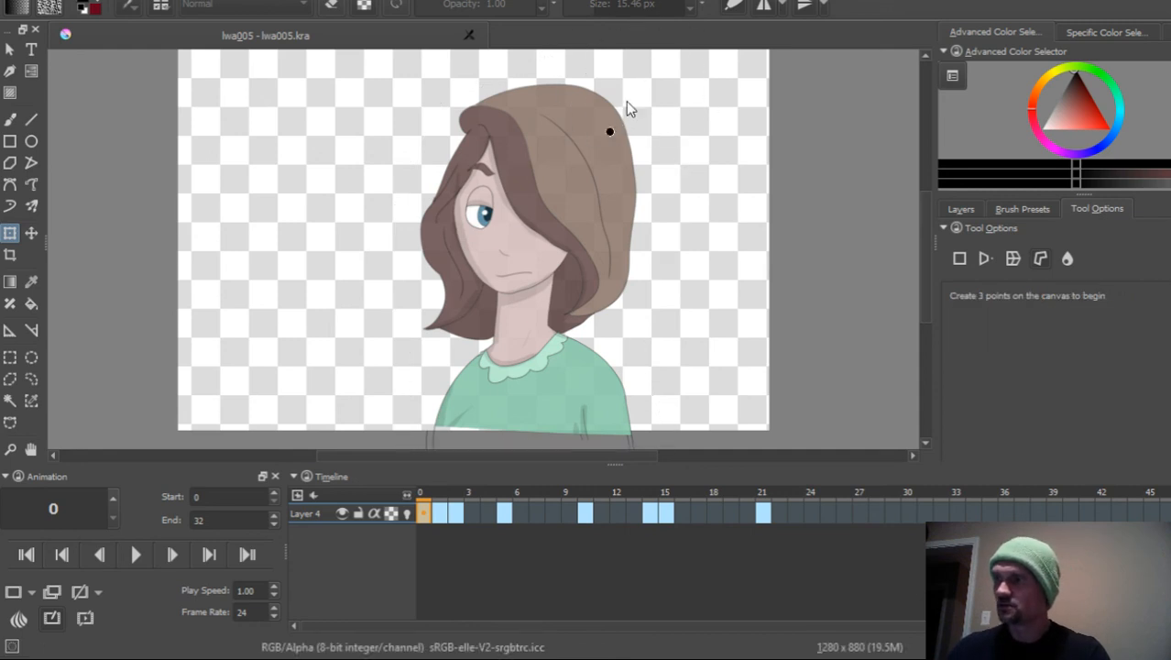
{"action": "left_click", "coordinate": [559, 68]}
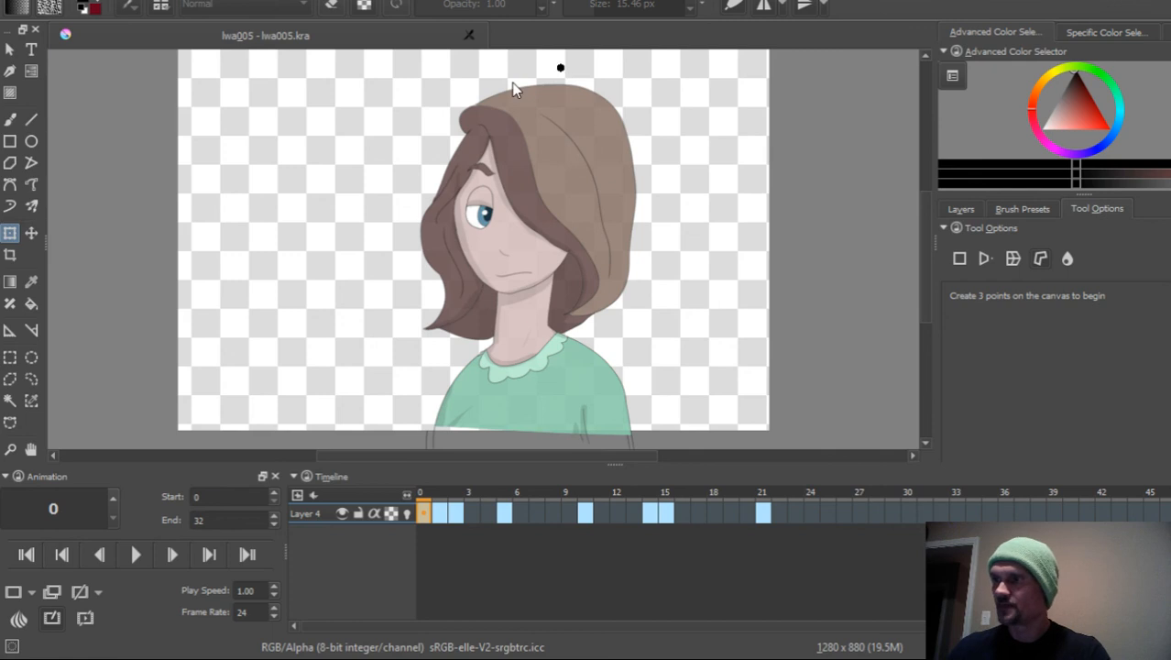
{"action": "left_click", "coordinate": [434, 107]}
{"action": "left_click", "coordinate": [374, 237]}
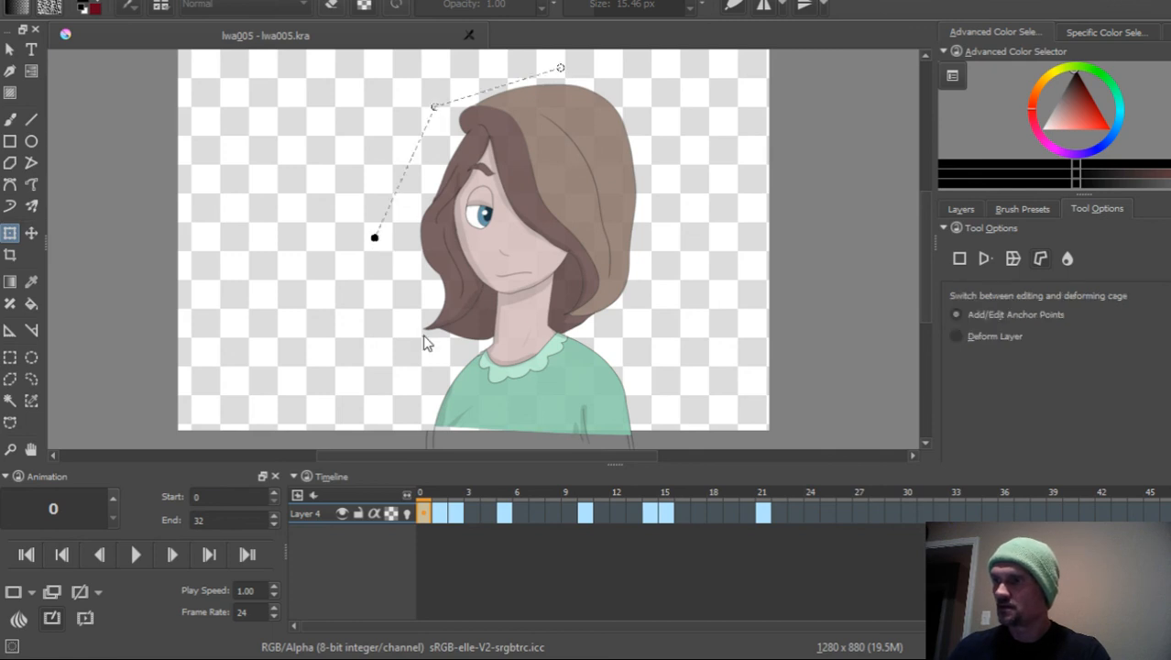
{"action": "left_click", "coordinate": [394, 352]}
{"action": "left_click", "coordinate": [385, 431]}
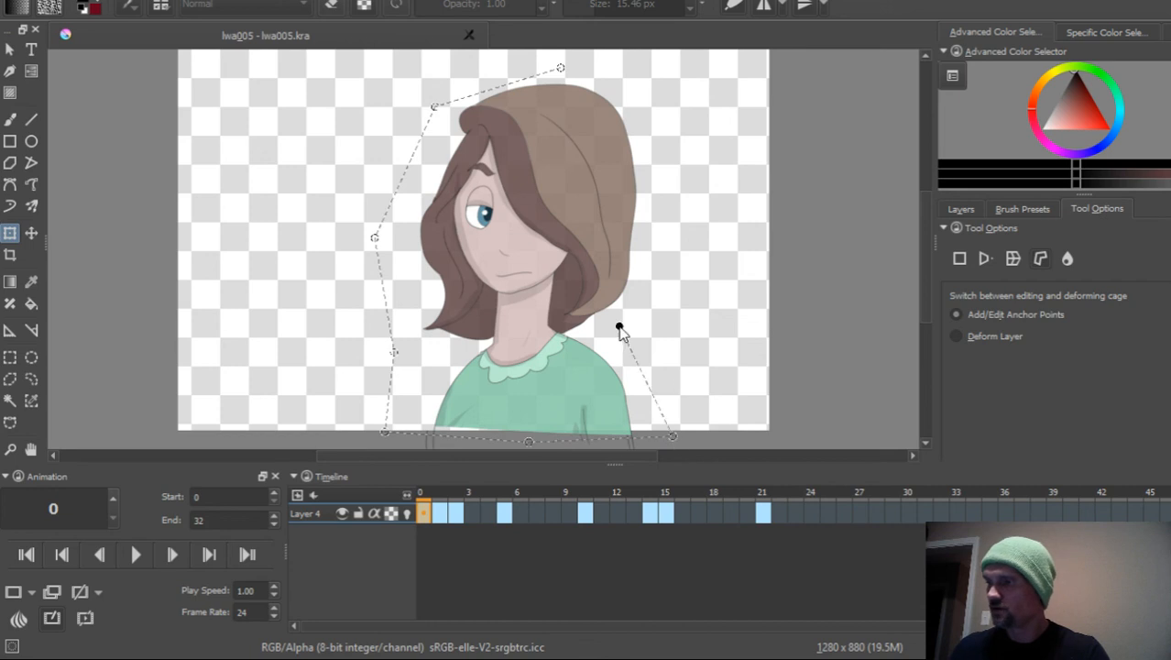
{"action": "left_click", "coordinate": [563, 72]}
{"action": "left_click", "coordinate": [561, 69]}
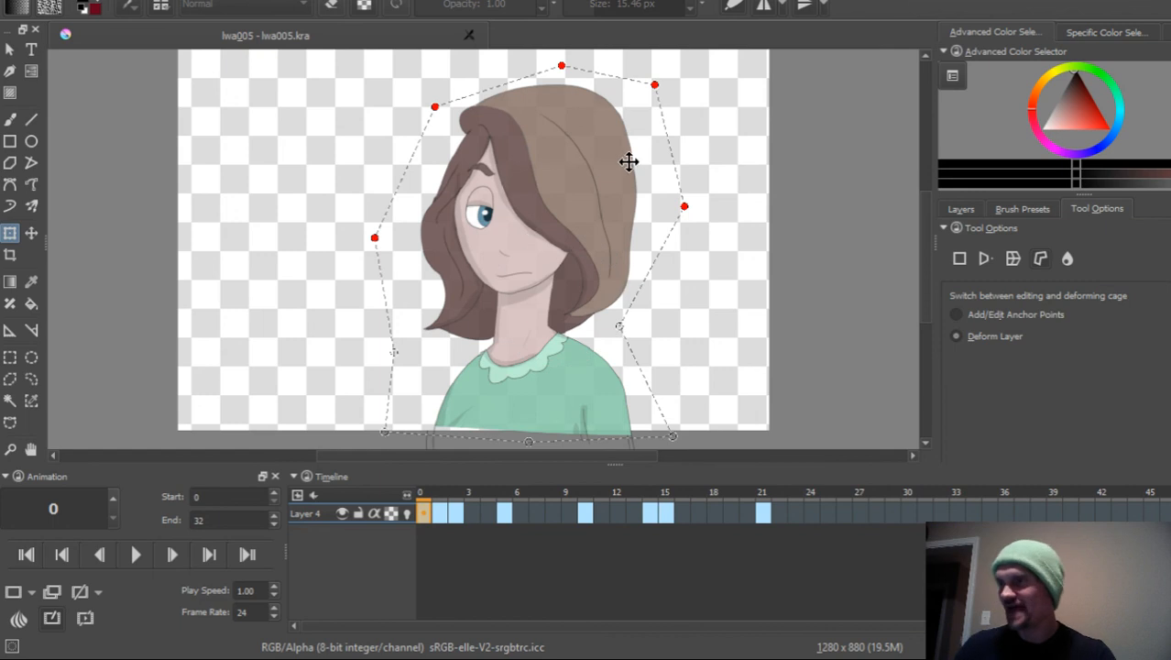
- Move the selected head cage points to the left, rotate them counter-clockwise to tilt the head, and apply the deformation
{"action": "left_click_drag", "start_coordinate": [567, 169], "coordinate": [454, 189]}
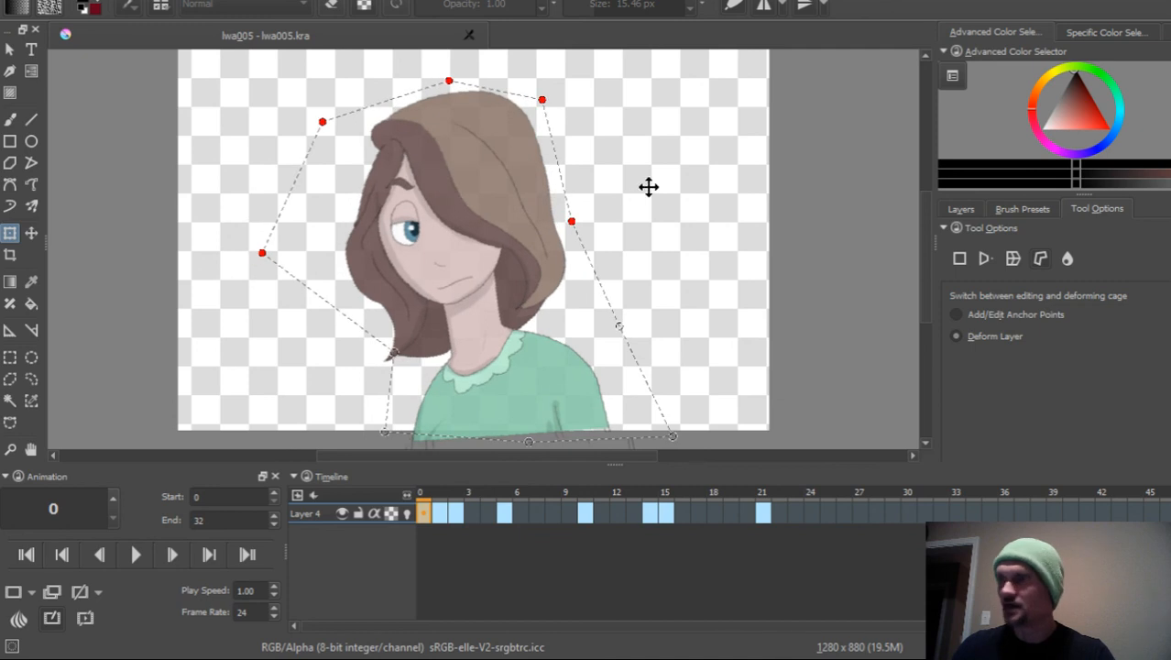
{"action": "mouse_move", "coordinate": [649, 211]}
{"action": "left_mouse_down"}
{"action": "mouse_move", "coordinate": [640, 194]}
{"action": "mouse_move", "coordinate": [647, 212]}
{"action": "left_mouse_up"}
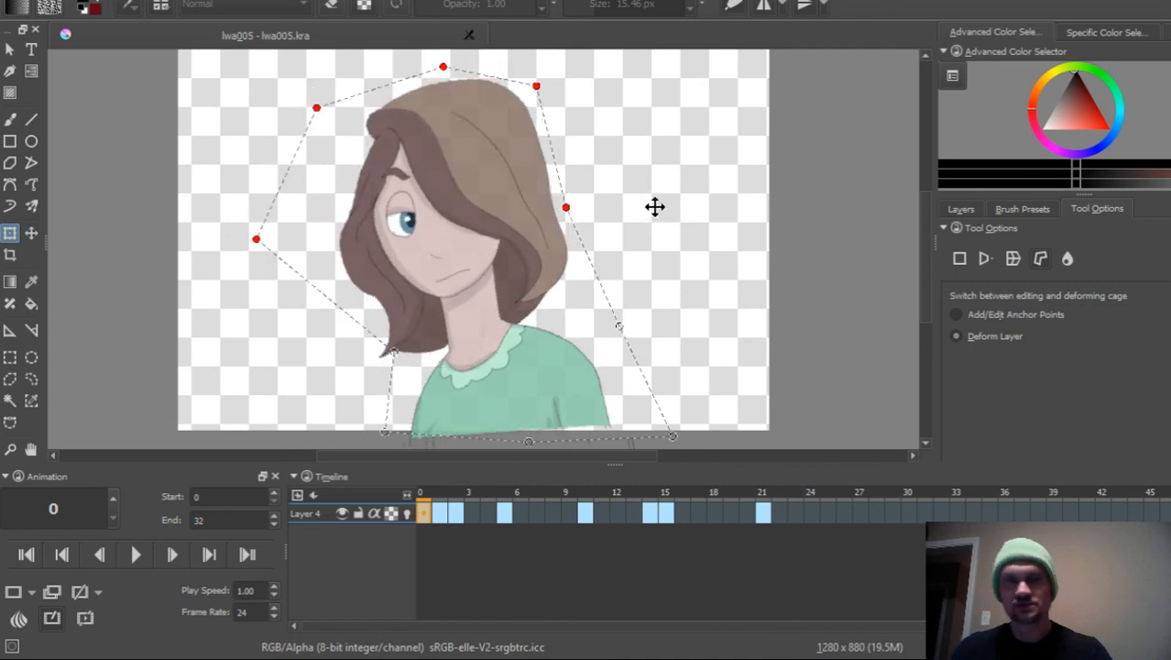
{"action": "left_click_drag", "start_coordinate": [703, 165], "coordinate": [709, 179]}
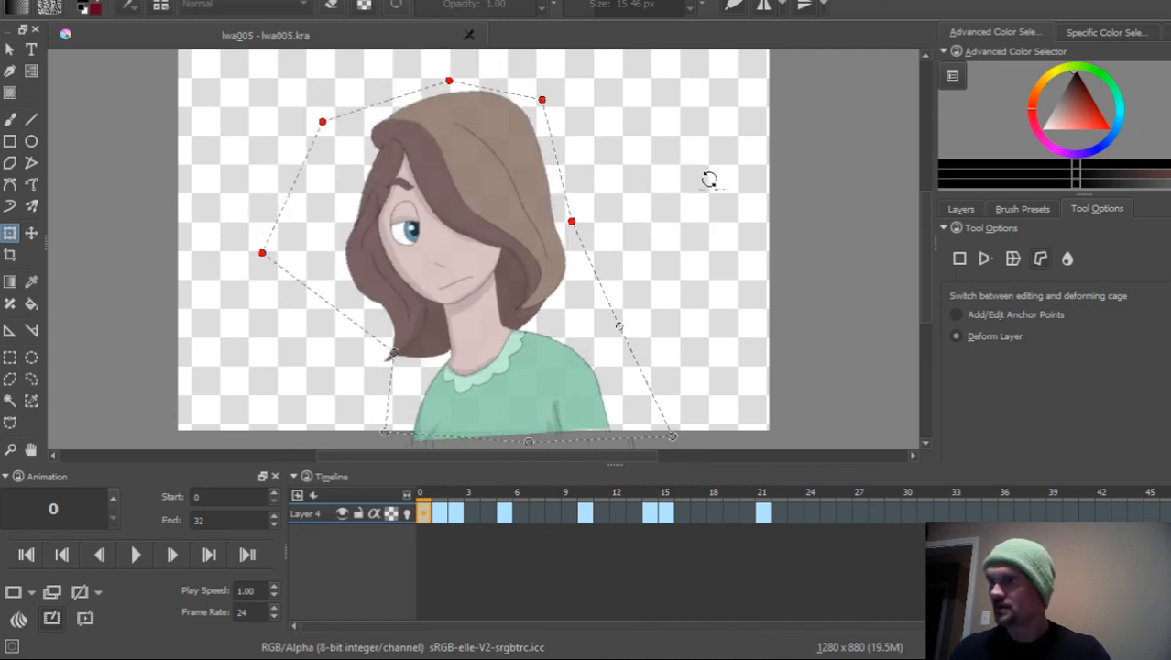
{"action": "left_click_drag", "start_coordinate": [679, 214], "coordinate": [629, 86]}
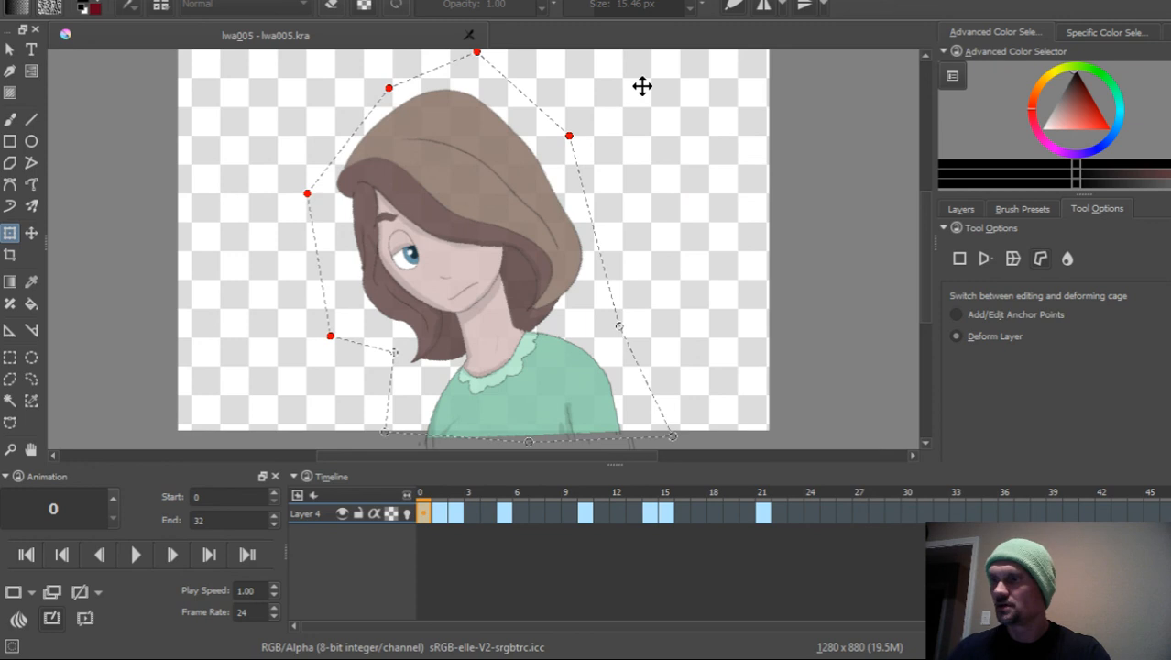
{"action": "key", "text": "Return"}
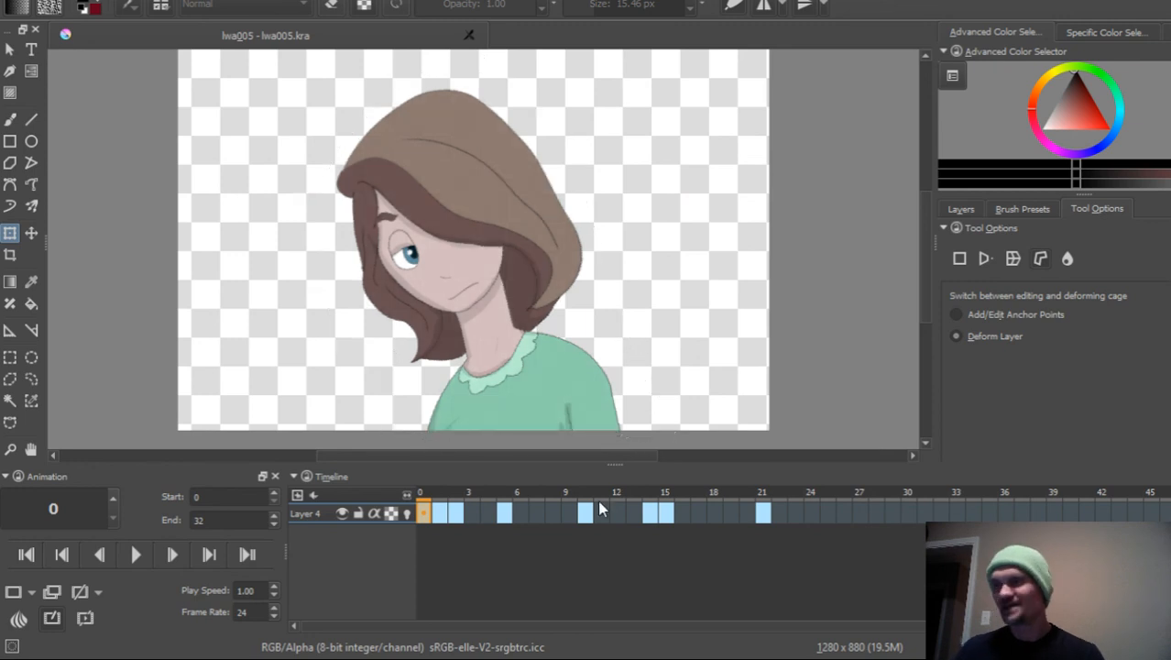
- Scrub the first frames and play the animation to review the head movement, stopping playback at the end
{"action": "mouse_move", "coordinate": [429, 499]}
{"action": "left_mouse_down"}
{"action": "mouse_move", "coordinate": [687, 502]}
{"action": "mouse_move", "coordinate": [476, 502]}
{"action": "mouse_move", "coordinate": [616, 512]}
{"action": "mouse_move", "coordinate": [519, 506]}
{"action": "mouse_move", "coordinate": [213, 551]}
{"action": "left_mouse_up"}
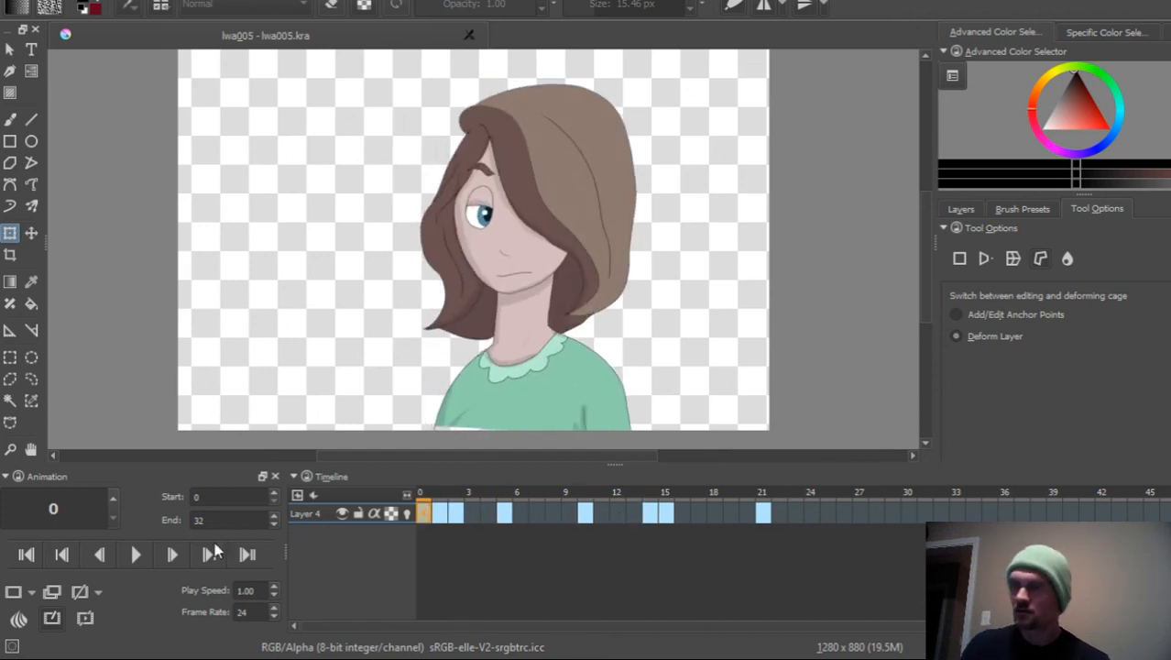
{"action": "left_click", "coordinate": [135, 555]}
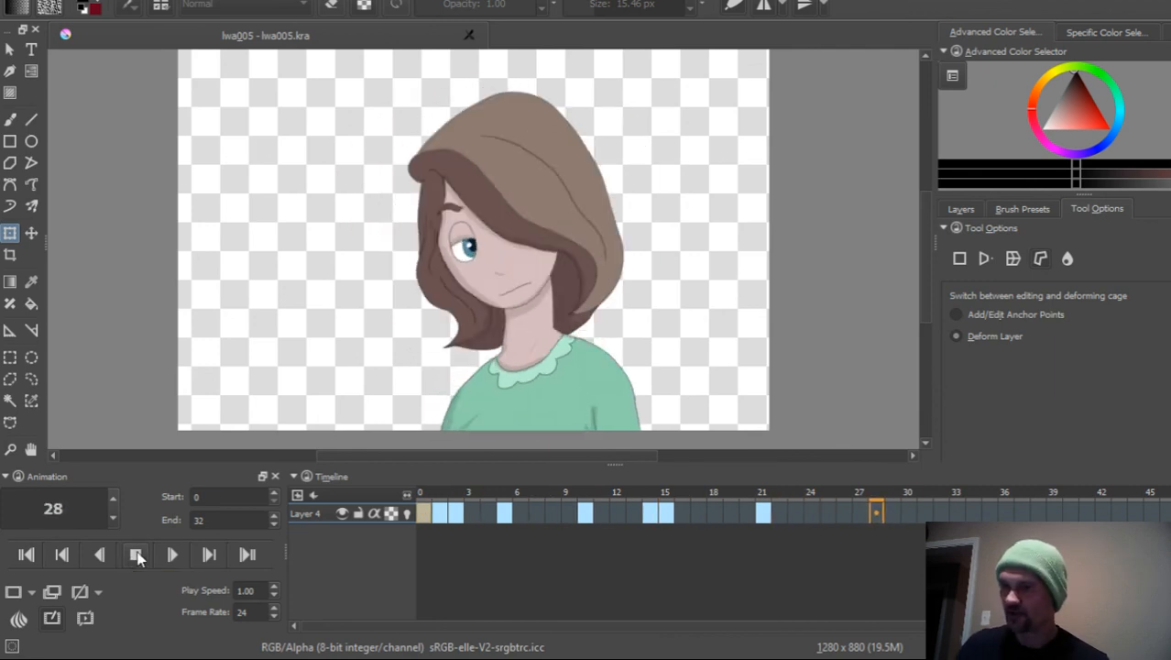
{"action": "left_click", "coordinate": [134, 557]}
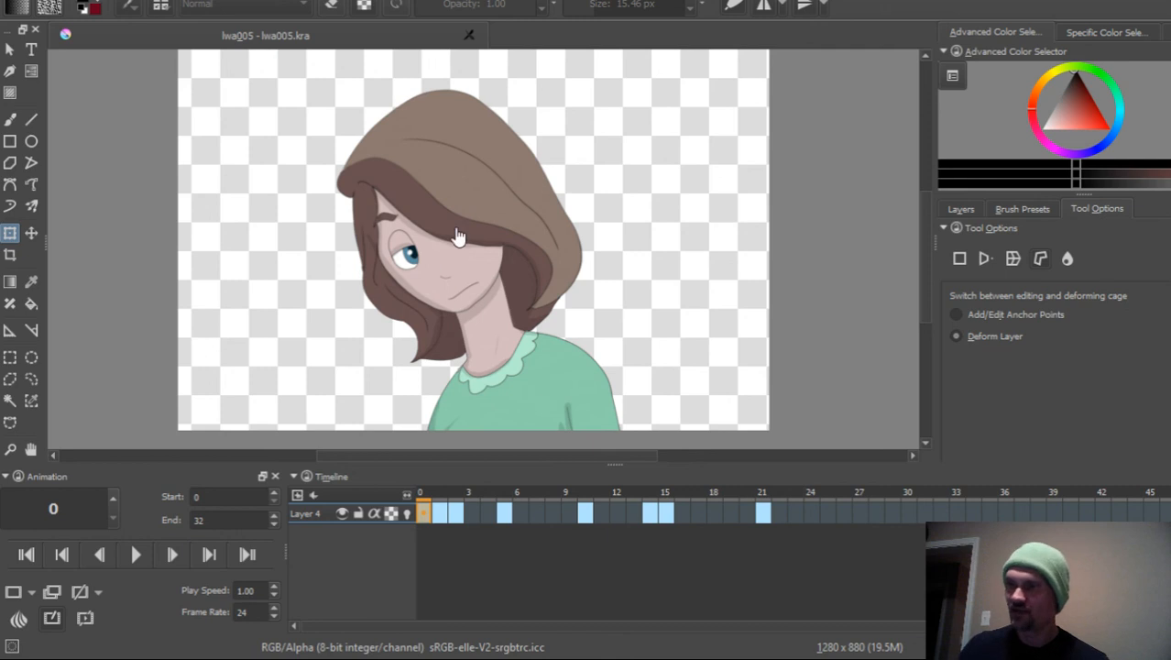